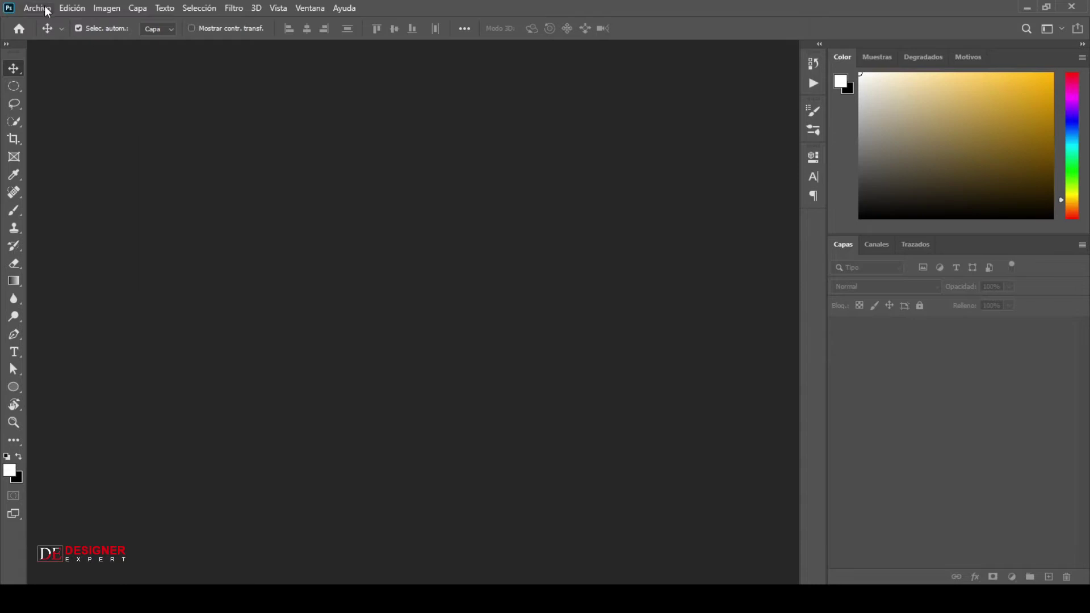
Step: Create a new document 1280 pixels wide and 720 pixels high
{"action": "left_click", "coordinate": [45, 22]}
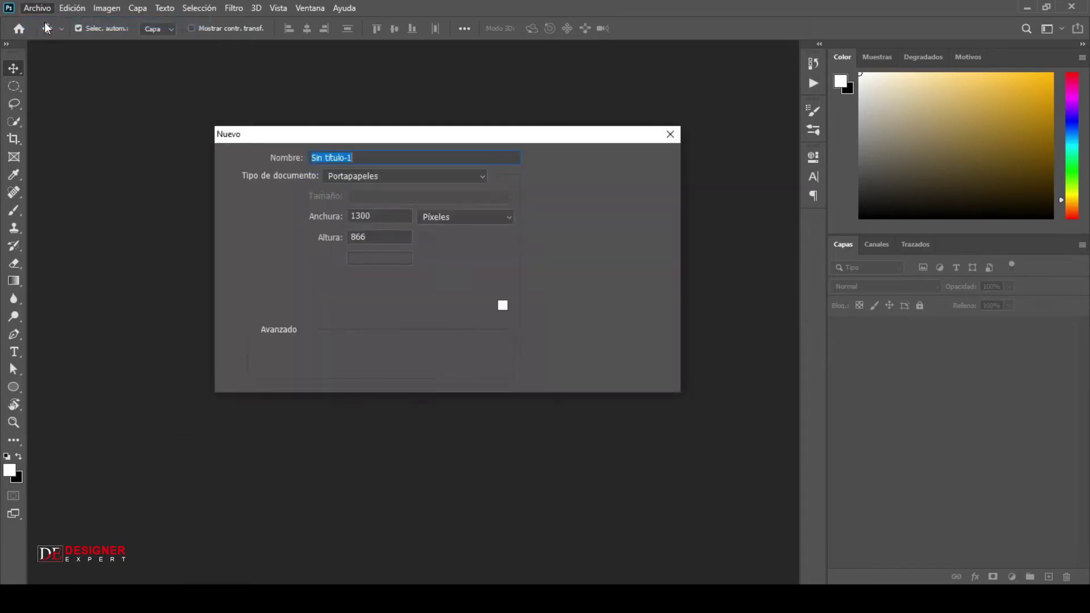
{"action": "left_click_drag", "start_coordinate": [374, 219], "coordinate": [345, 218]}
{"action": "type", "text": "128"}
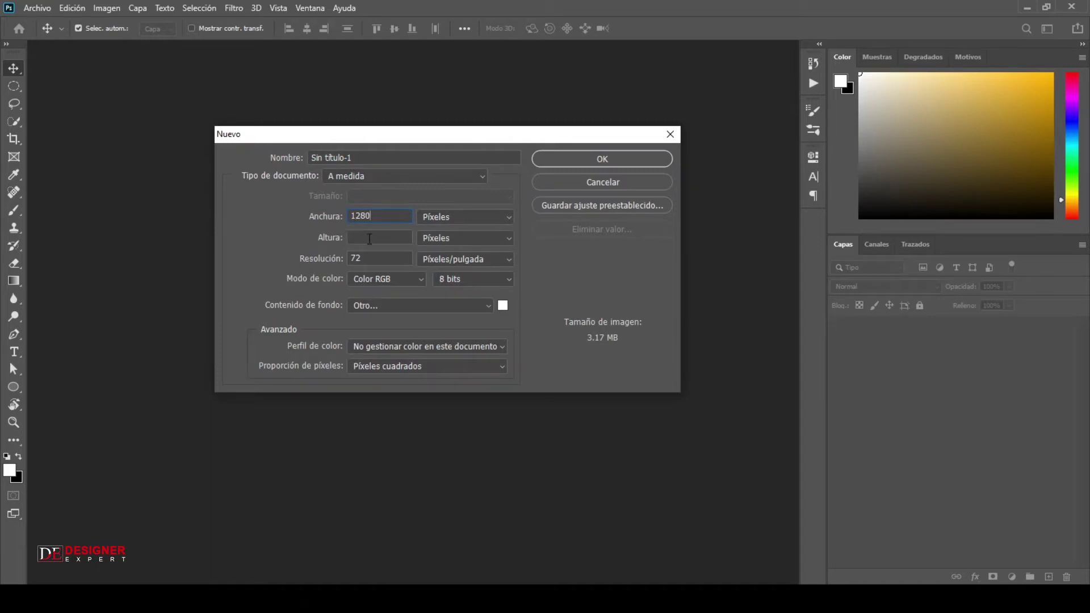
{"action": "type", "text": "720"}
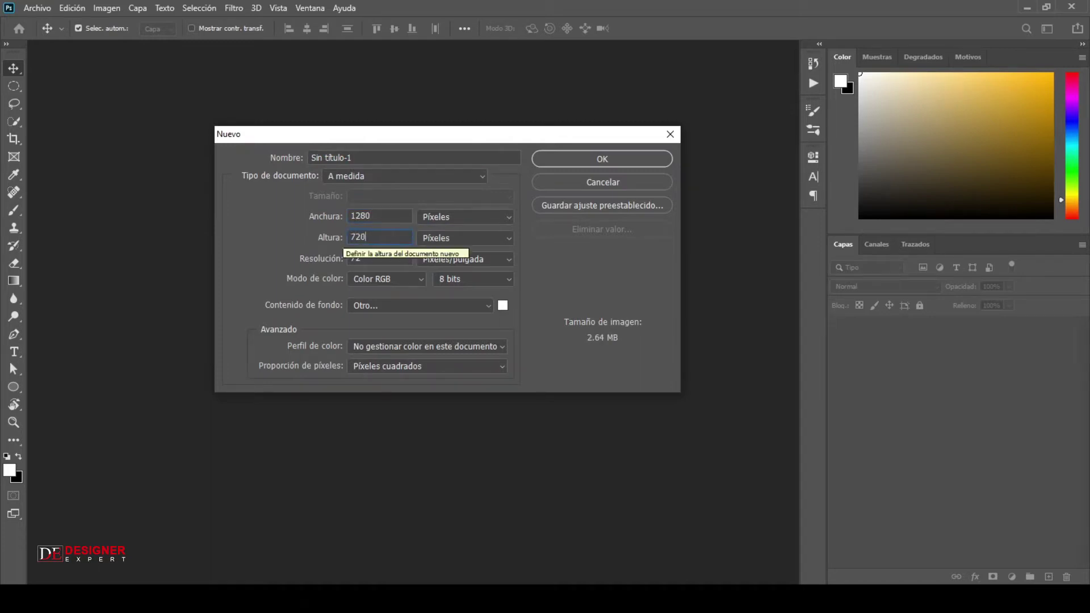
{"action": "left_click", "coordinate": [603, 158]}
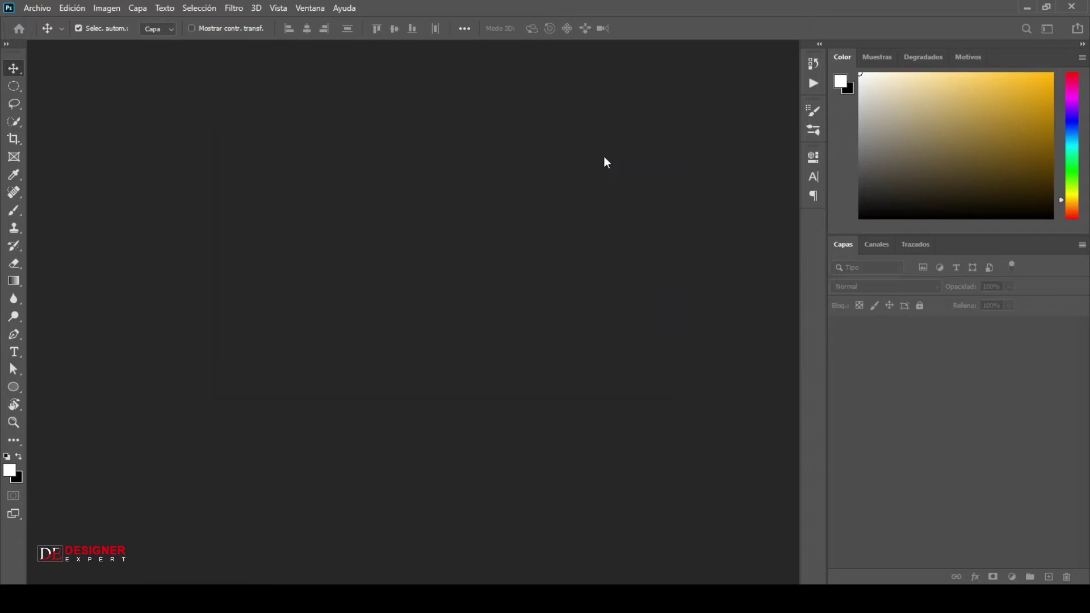
Step: Open the portrait image 1 and bring it into the new blank document as a layer
{"action": "left_click", "coordinate": [30, 8]}
{"action": "left_click", "coordinate": [45, 35]}
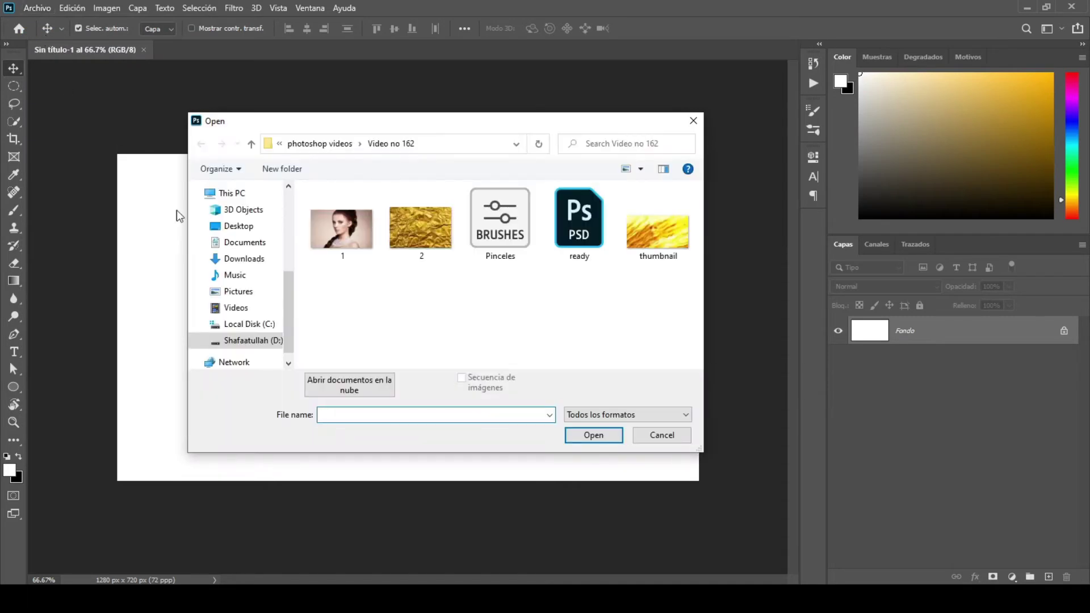
{"action": "double_click", "coordinate": [329, 240]}
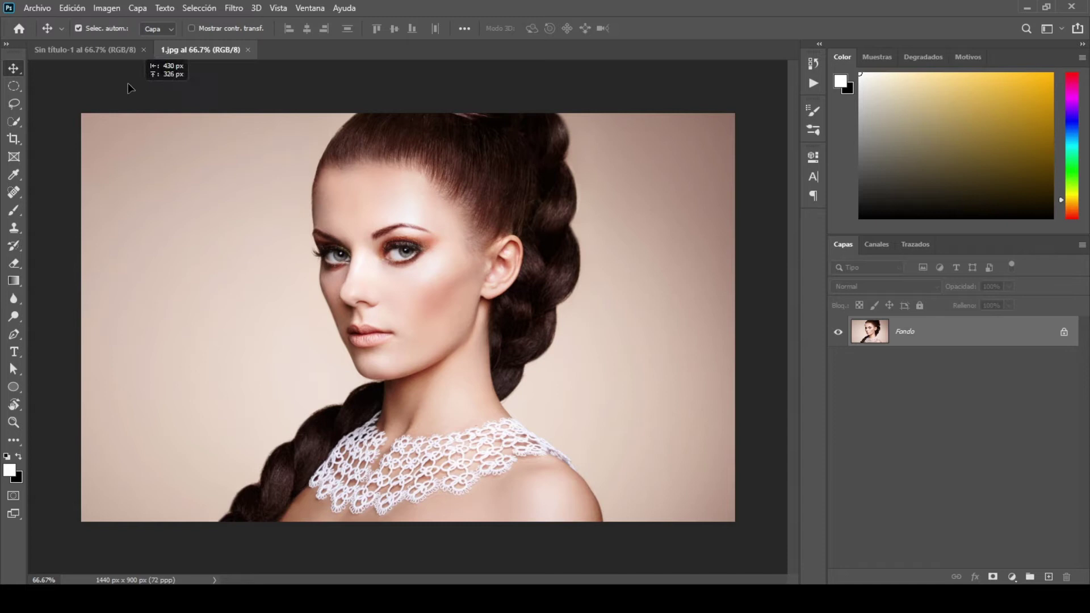
{"action": "left_click_drag", "start_coordinate": [128, 83], "coordinate": [156, 85]}
{"action": "left_click_drag", "start_coordinate": [373, 263], "coordinate": [392, 302]}
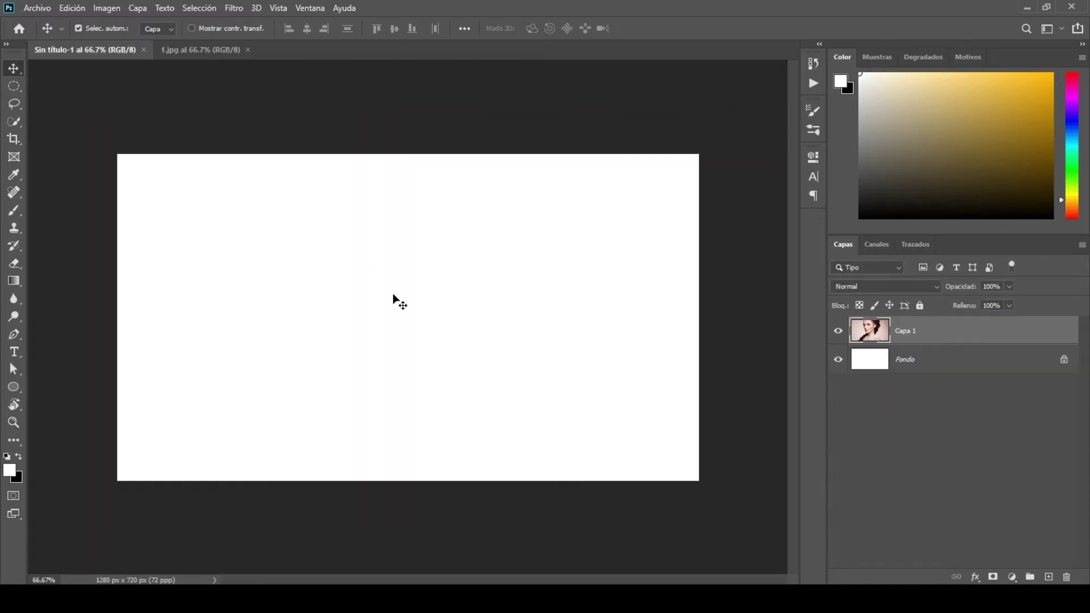
Step: Scale the portrait layer proportionally to about 82.72% with Free Transform, keeping it centred on the canvas
{"action": "left_click", "coordinate": [73, 10]}
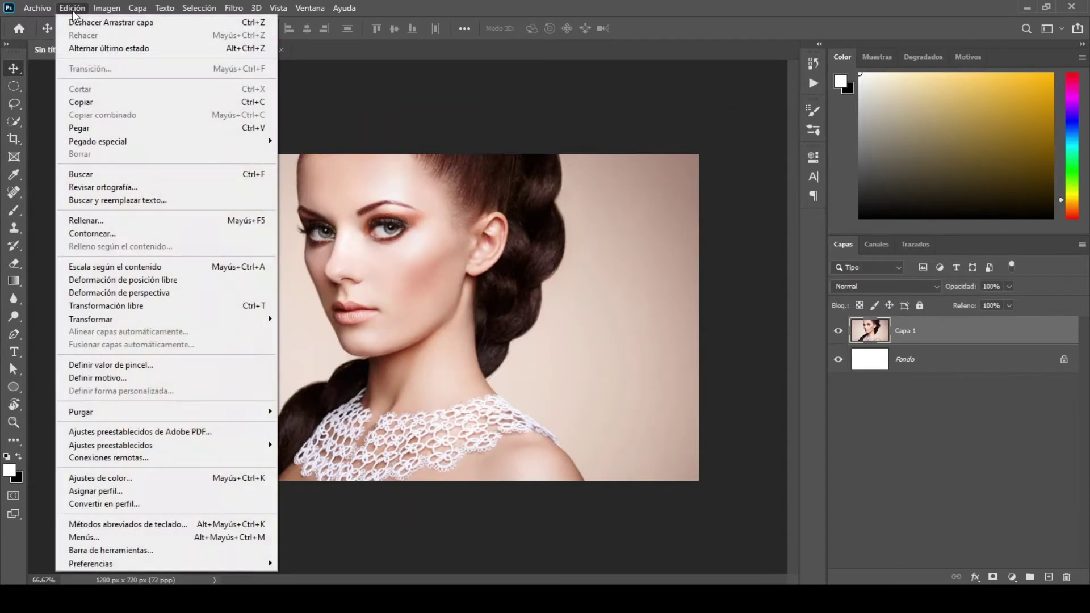
{"action": "left_click", "coordinate": [129, 307]}
{"action": "left_click_drag", "start_coordinate": [65, 294], "coordinate": [128, 306]}
{"action": "left_click_drag", "start_coordinate": [719, 294], "coordinate": [690, 295]}
{"action": "left_click_drag", "start_coordinate": [562, 269], "coordinate": [560, 279]}
{"action": "left_click_drag", "start_coordinate": [690, 304], "coordinate": [679, 306]}
{"action": "left_click_drag", "start_coordinate": [125, 297], "coordinate": [136, 302]}
{"action": "left_click_drag", "start_coordinate": [309, 312], "coordinate": [309, 331]}
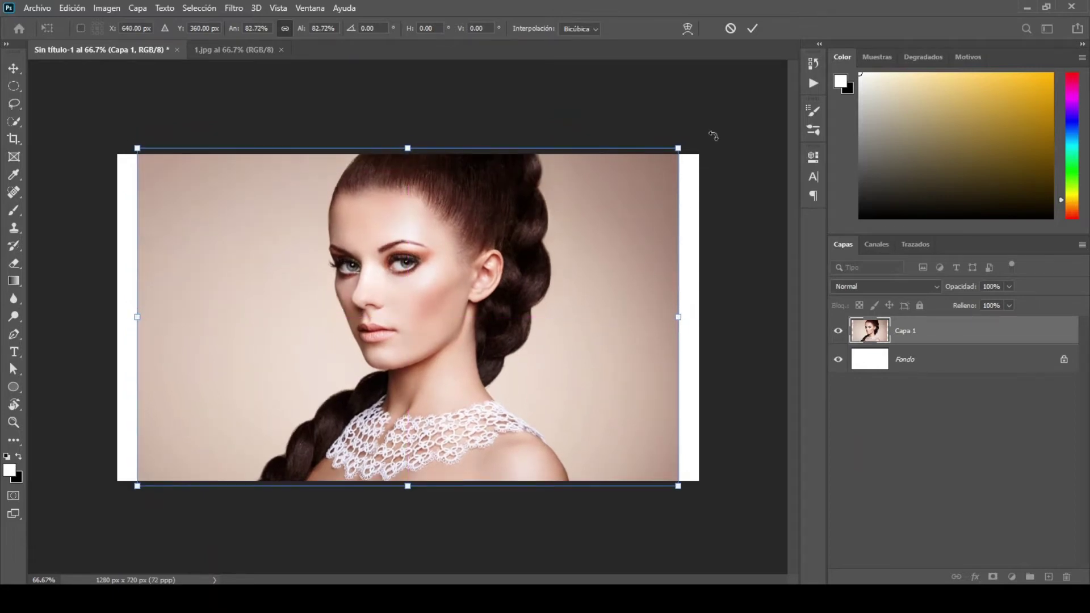
{"action": "left_click", "coordinate": [751, 27]}
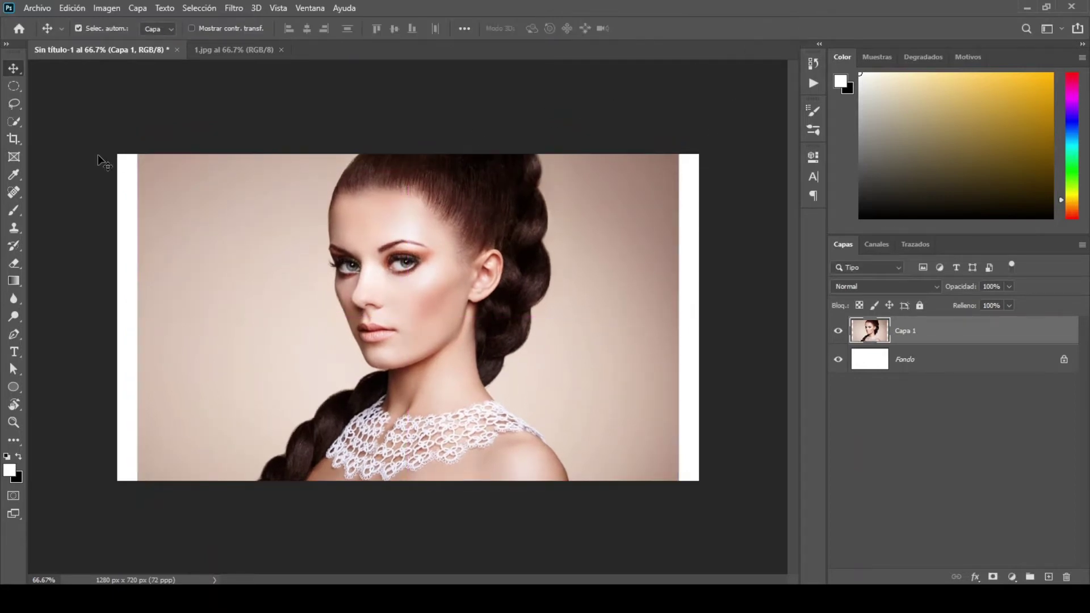
Step: Select the woman's face, shoulders, lace collar and the hair behind her head with the Quick Selection tool, leaving out the shoulder braid
{"action": "left_click", "coordinate": [17, 118]}
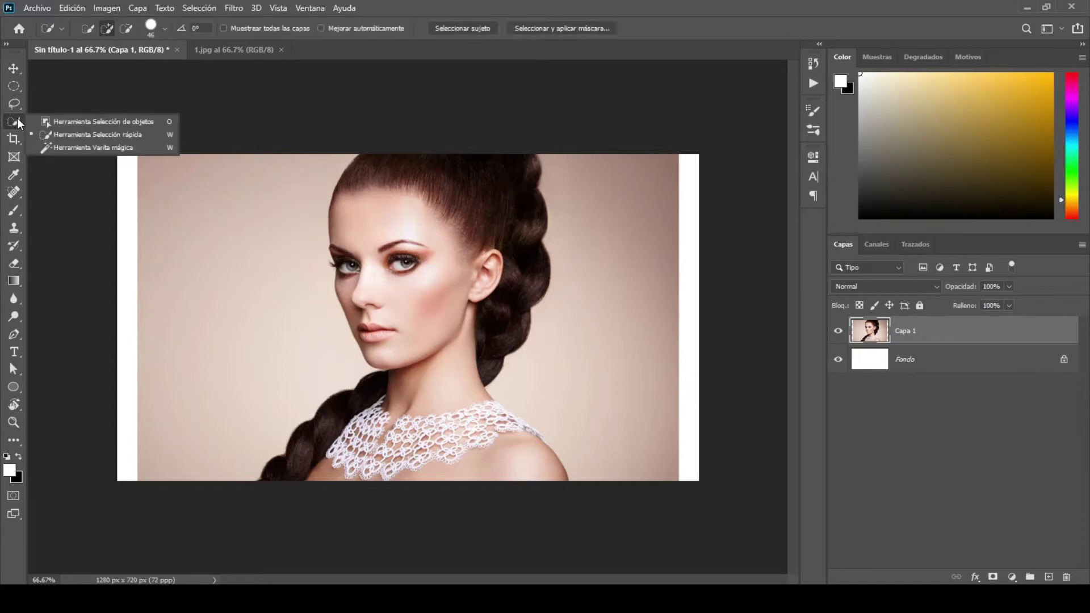
{"action": "left_click", "coordinate": [76, 133]}
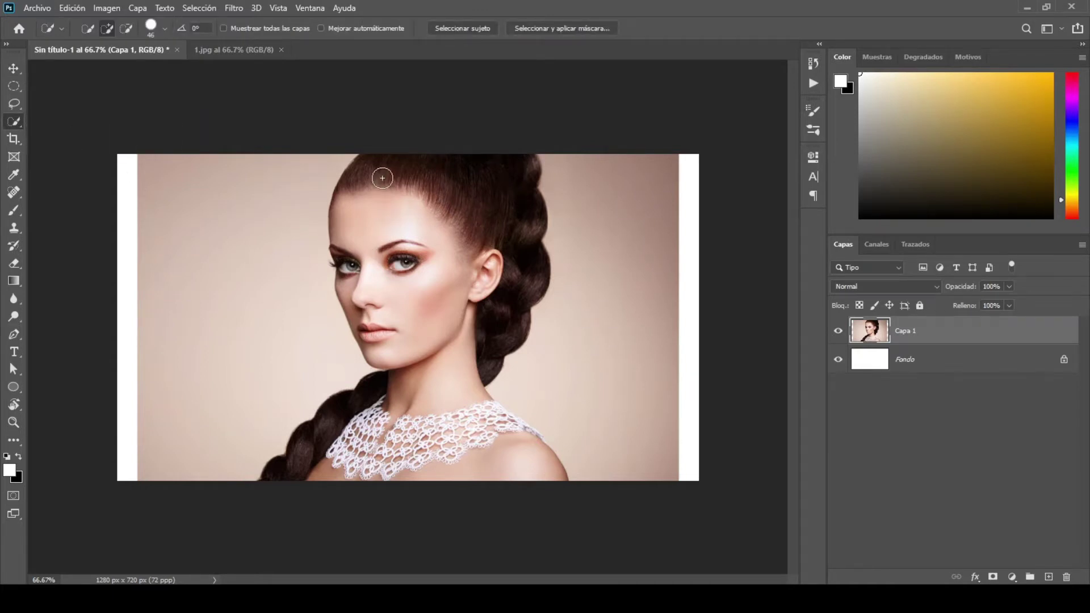
{"action": "mouse_move", "coordinate": [392, 246]}
{"action": "left_mouse_down"}
{"action": "mouse_move", "coordinate": [407, 374]}
{"action": "mouse_move", "coordinate": [458, 471]}
{"action": "mouse_move", "coordinate": [469, 479]}
{"action": "mouse_move", "coordinate": [484, 404]}
{"action": "mouse_move", "coordinate": [522, 440]}
{"action": "mouse_move", "coordinate": [504, 423]}
{"action": "mouse_move", "coordinate": [404, 407]}
{"action": "mouse_move", "coordinate": [335, 466]}
{"action": "left_mouse_up"}
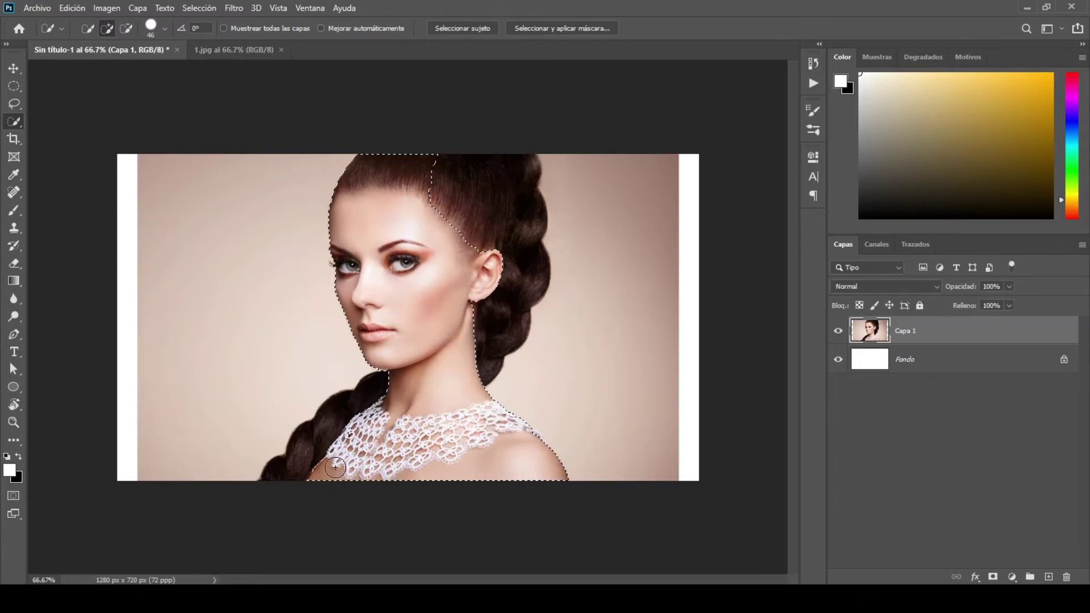
{"action": "mouse_move", "coordinate": [488, 262]}
{"action": "left_mouse_down"}
{"action": "mouse_move", "coordinate": [435, 163]}
{"action": "mouse_move", "coordinate": [502, 222]}
{"action": "mouse_move", "coordinate": [571, 144]}
{"action": "left_mouse_up"}
Step: Refine the selection in Select and Mask with radius 2 px, smoothing 8 and feather about 0.4 px
{"action": "left_click", "coordinate": [570, 29]}
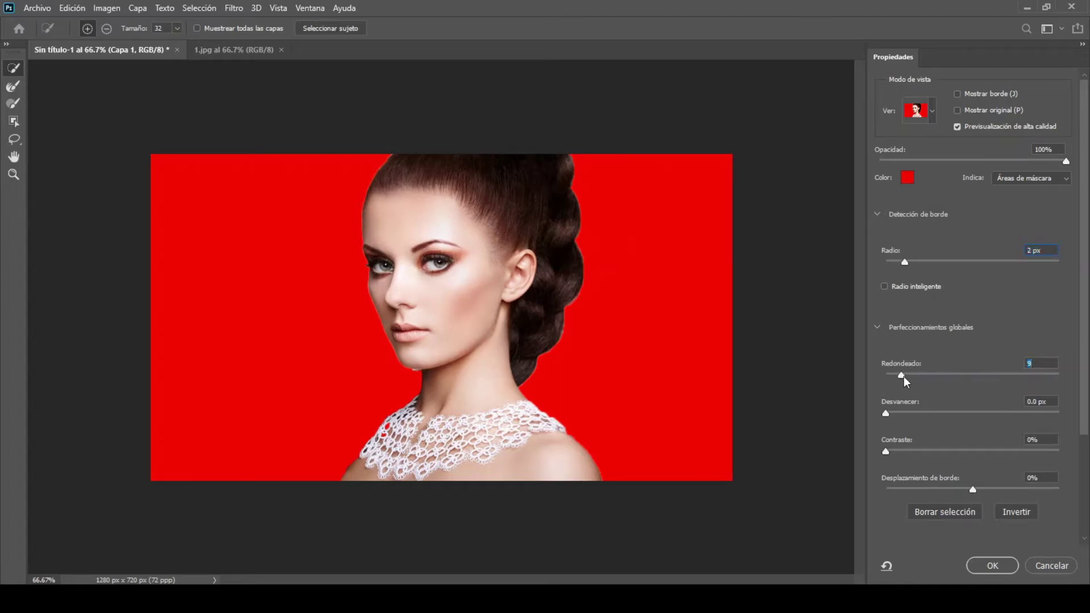
{"action": "left_click_drag", "start_coordinate": [906, 381], "coordinate": [893, 420]}
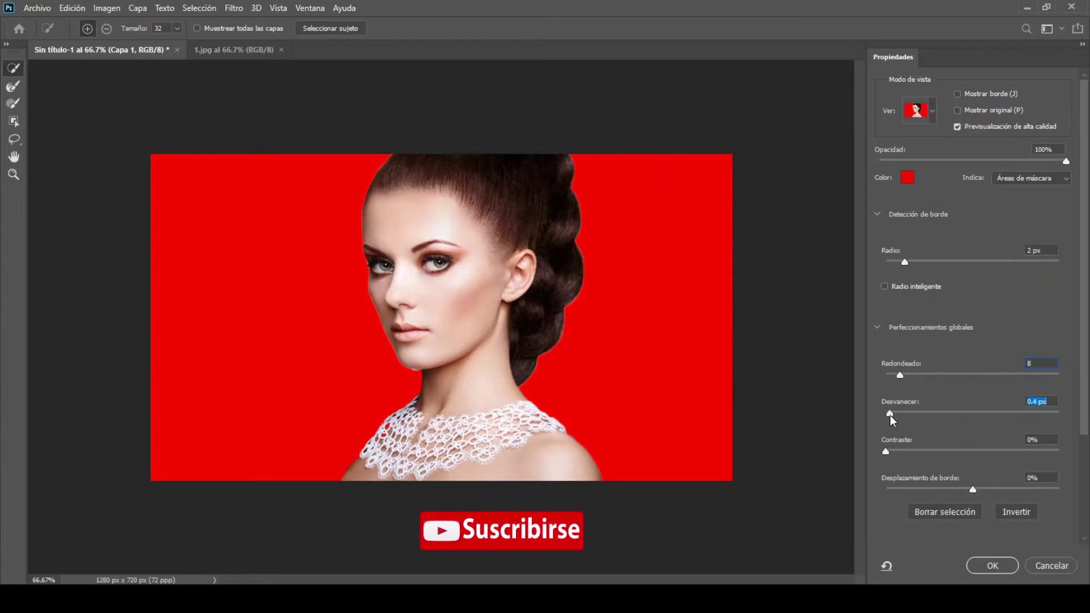
{"action": "left_click", "coordinate": [992, 565]}
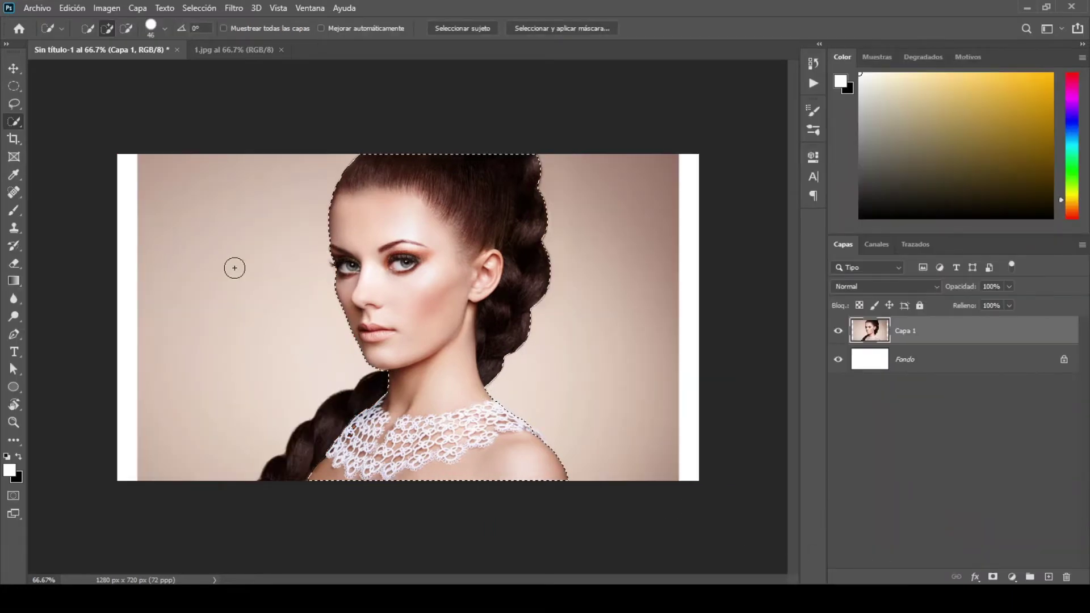
Step: Copy the selected woman and paste her onto a new layer
{"action": "left_click", "coordinate": [71, 8]}
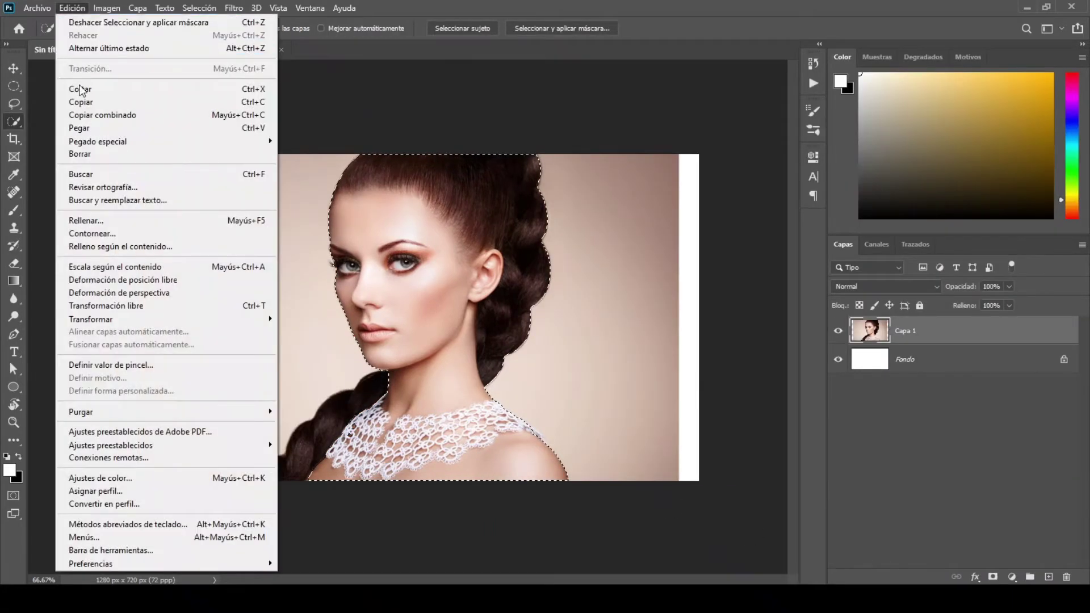
{"action": "left_click", "coordinate": [81, 102]}
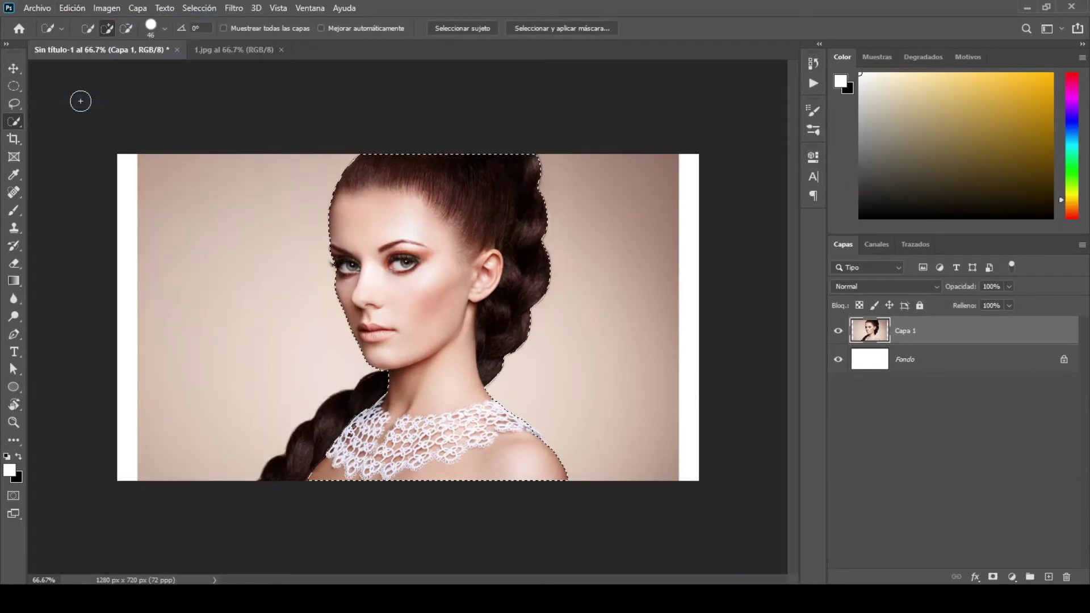
{"action": "left_click", "coordinate": [67, 7]}
{"action": "left_click", "coordinate": [80, 127]}
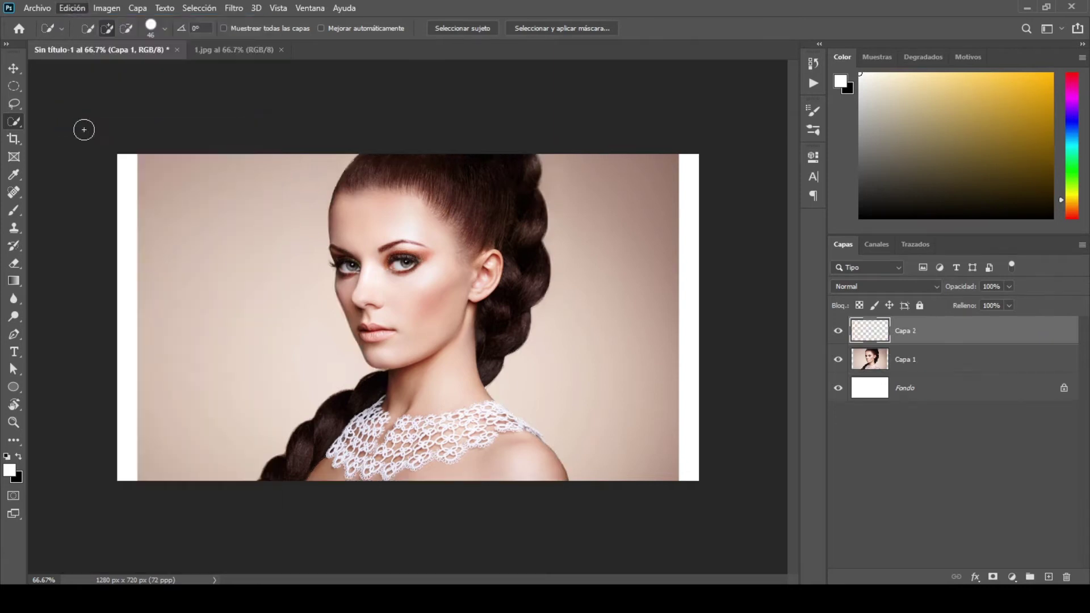
Step: Delete the original portrait layer Capa 1
{"action": "left_click", "coordinate": [946, 366]}
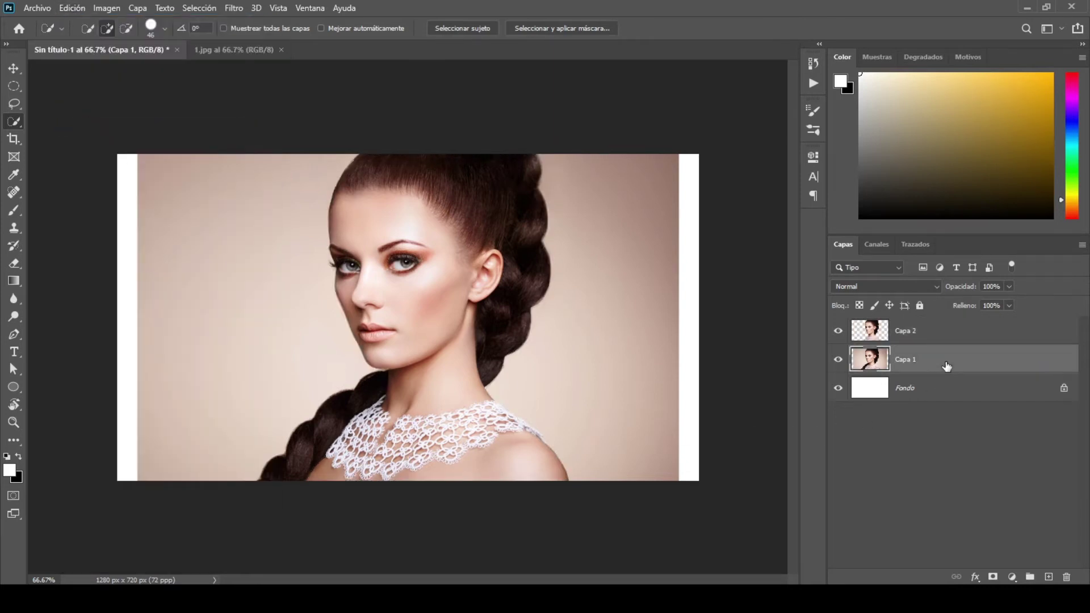
{"action": "right_click", "coordinate": [946, 365]}
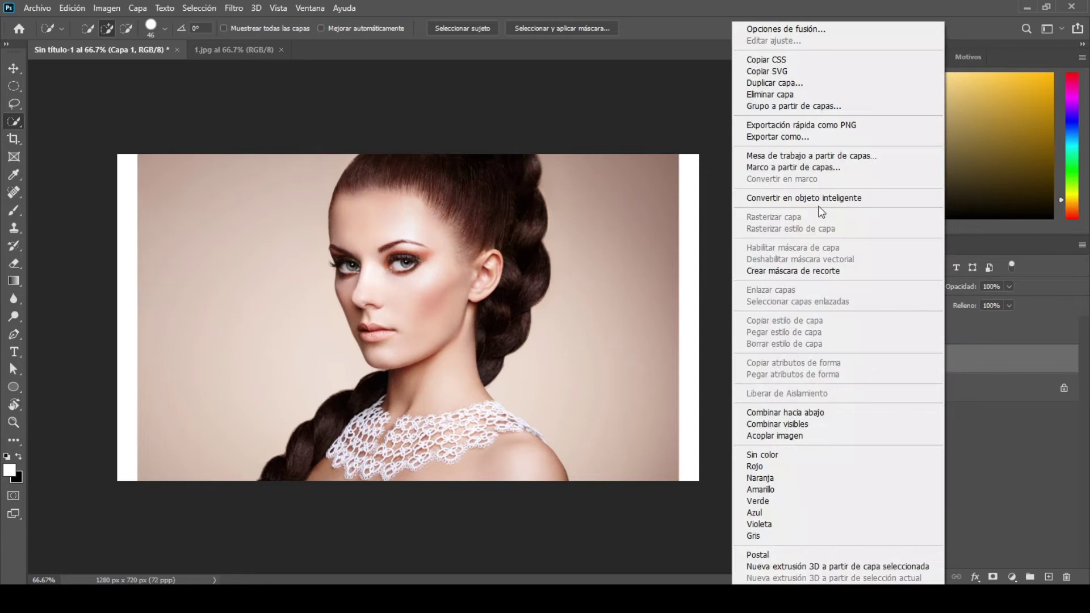
{"action": "left_click", "coordinate": [789, 95]}
{"action": "left_click", "coordinate": [501, 225]}
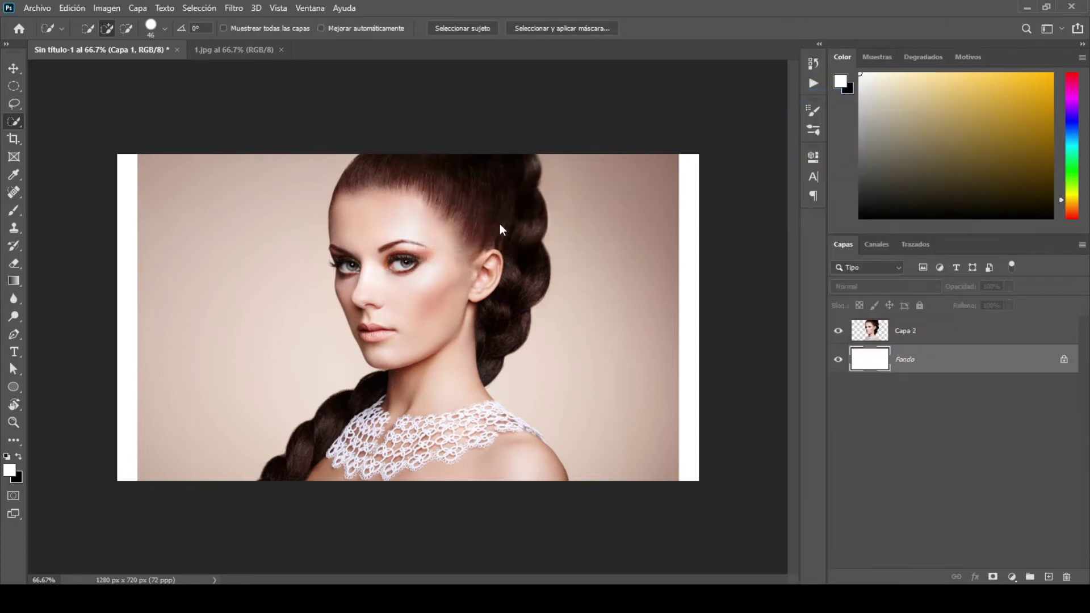
Step: Outline the hair on layer Capa 2 with the Lasso, delete it and clear the selection
{"action": "left_click", "coordinate": [938, 330]}
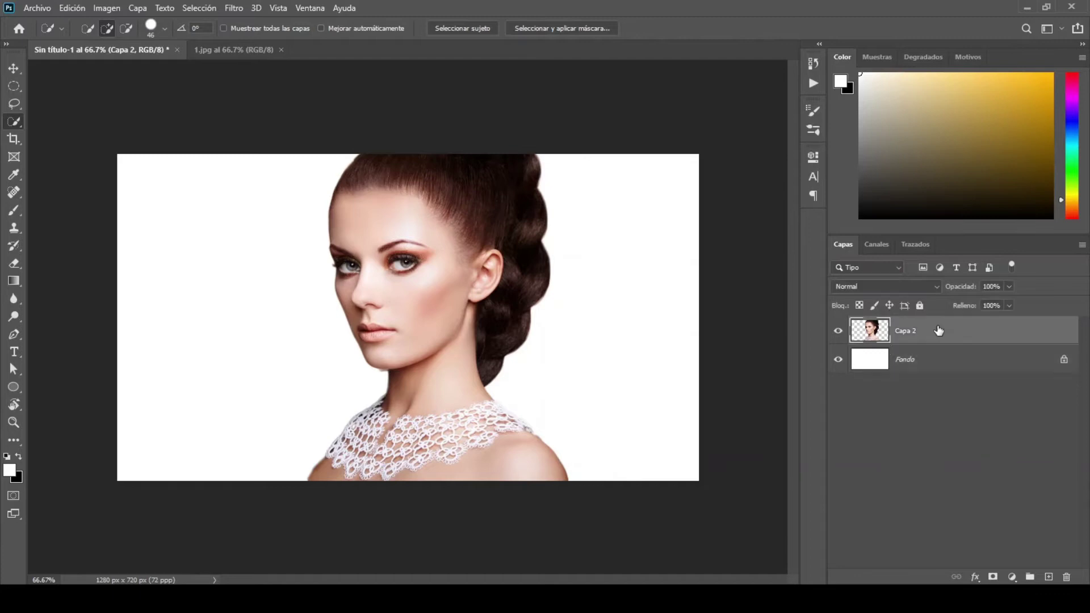
{"action": "right_click", "coordinate": [15, 104]}
{"action": "left_click", "coordinate": [56, 103]}
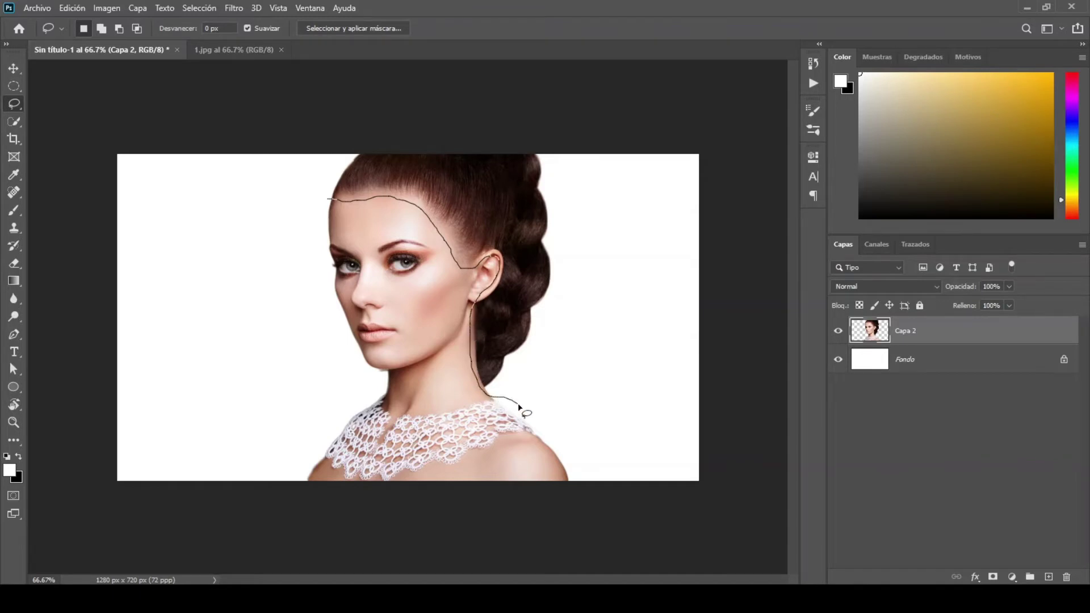
{"action": "mouse_move", "coordinate": [596, 461]}
{"action": "left_mouse_down"}
{"action": "mouse_move", "coordinate": [652, 430]}
{"action": "mouse_move", "coordinate": [655, 251]}
{"action": "mouse_move", "coordinate": [638, 207]}
{"action": "mouse_move", "coordinate": [576, 127]}
{"action": "mouse_move", "coordinate": [411, 109]}
{"action": "left_mouse_up"}
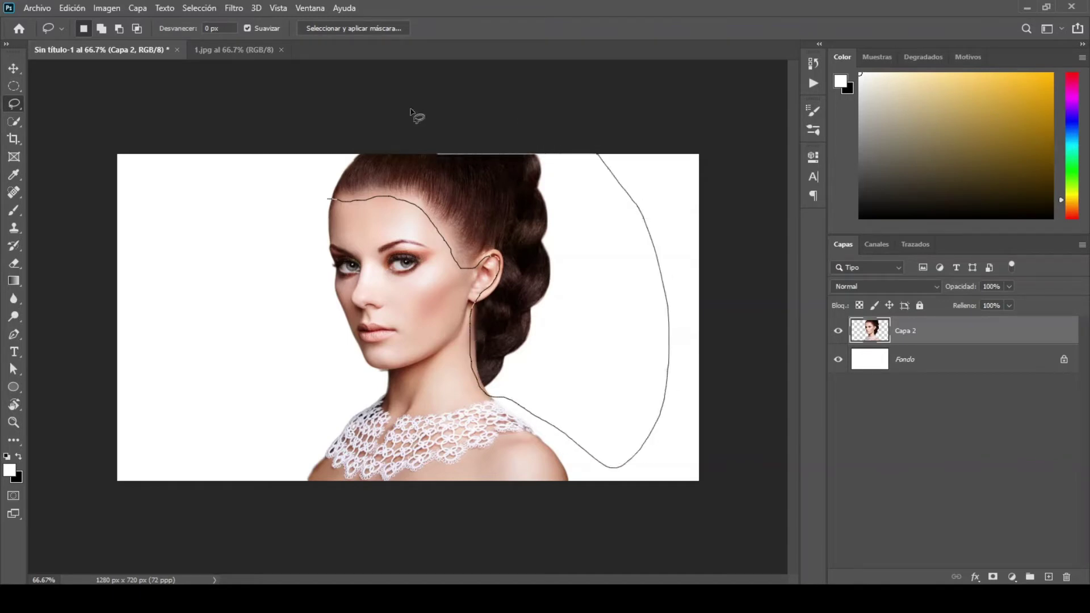
{"action": "left_click_drag", "start_coordinate": [321, 202], "coordinate": [321, 202]}
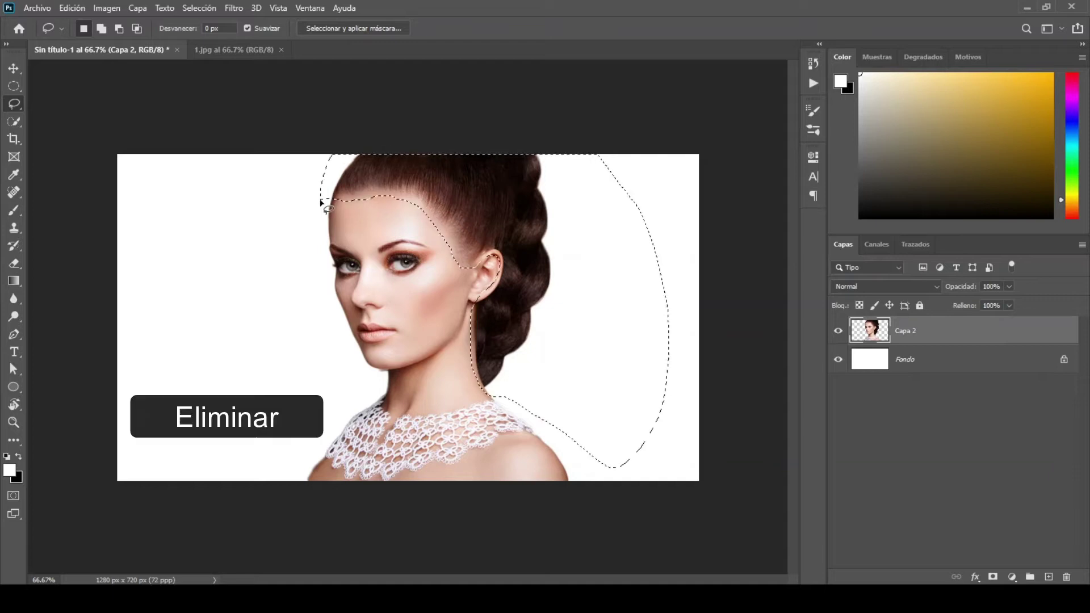
{"action": "key", "text": "Delete"}
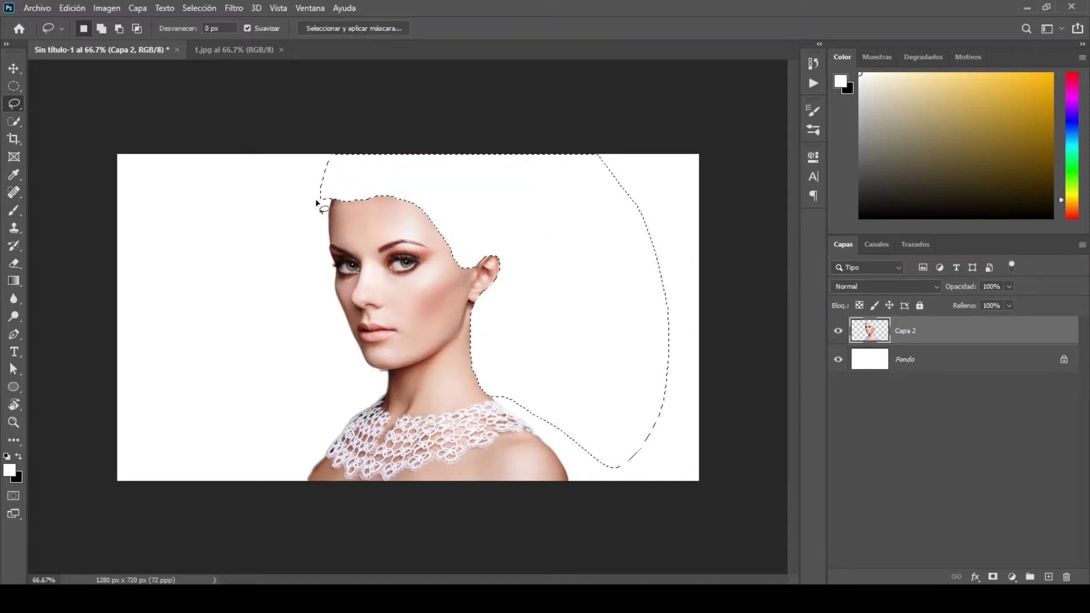
{"action": "left_click", "coordinate": [199, 7]}
{"action": "left_click", "coordinate": [206, 35]}
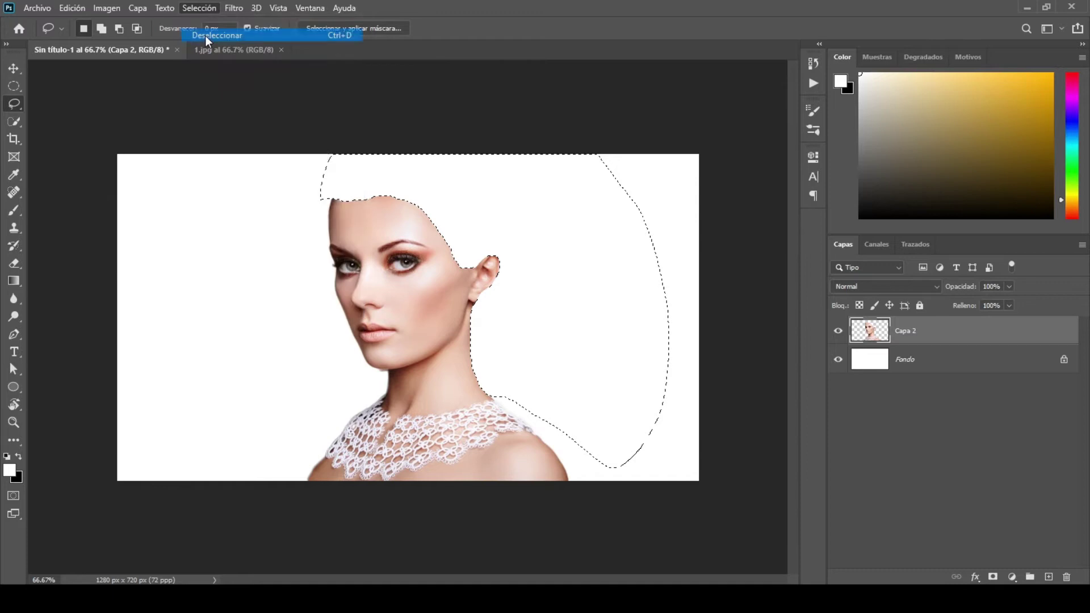
Step: Hide layer Capa 2 and add a new empty layer directly above Fondo
{"action": "left_click", "coordinate": [837, 334]}
{"action": "left_click", "coordinate": [955, 373]}
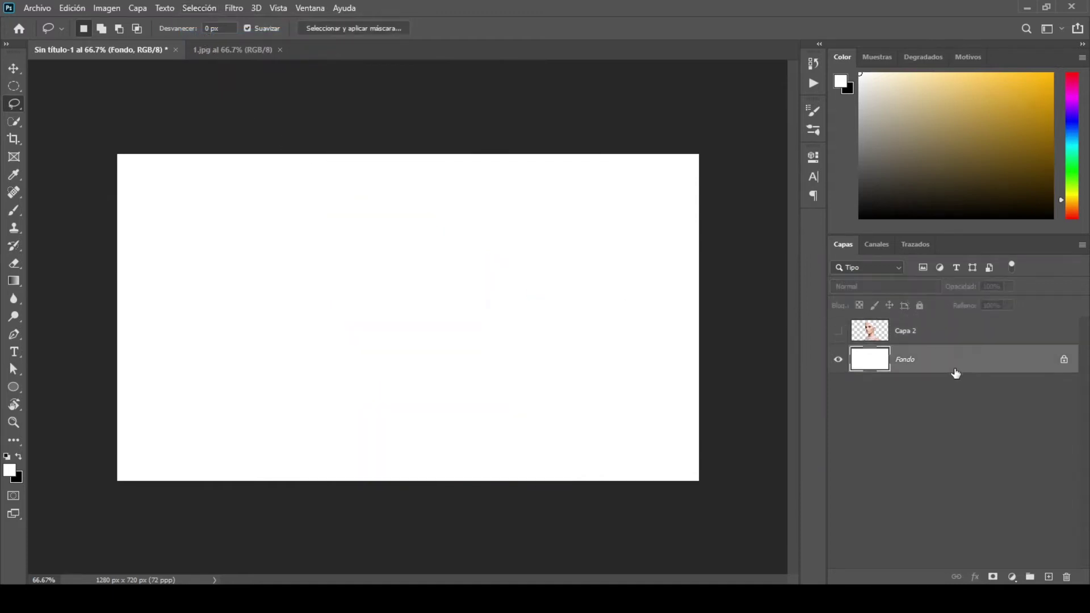
{"action": "left_click", "coordinate": [1050, 576]}
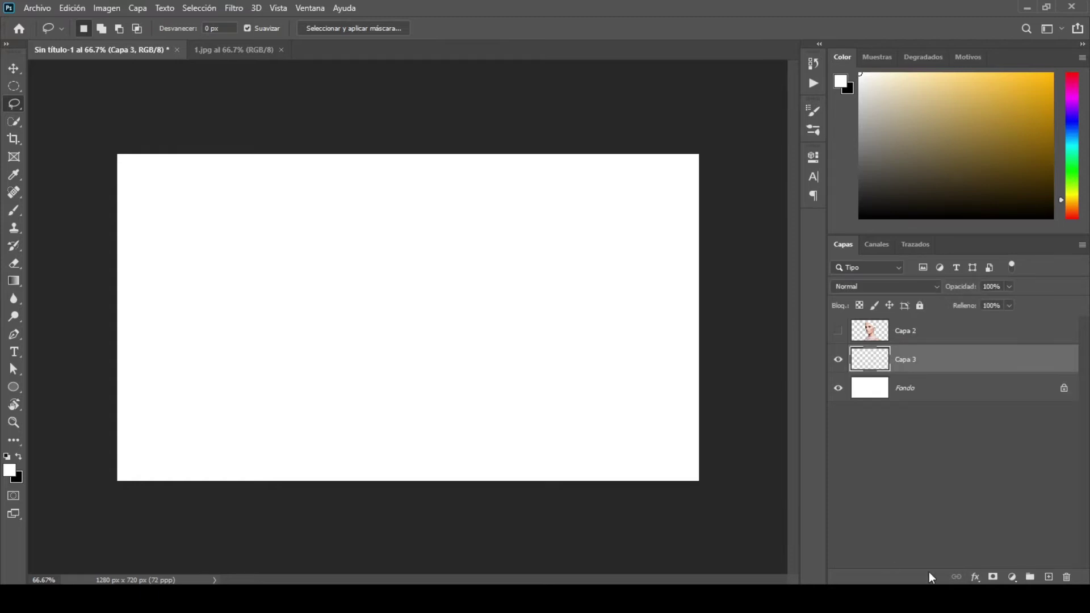
Step: Activate the Mixer Brush and import the Pinceles brush file from the Video no 162 folder
{"action": "left_click", "coordinate": [14, 210]}
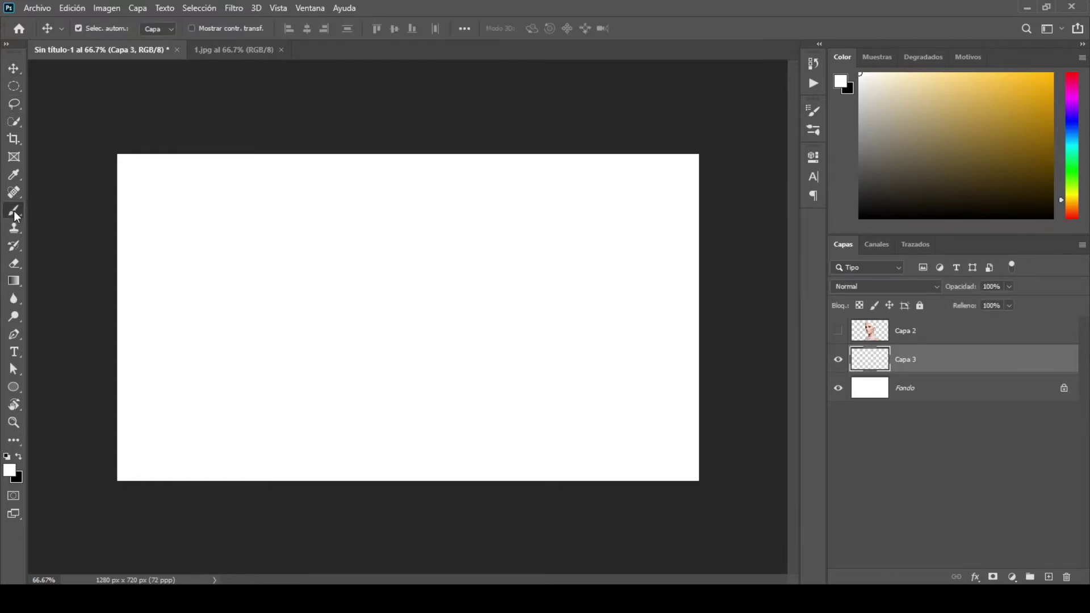
{"action": "right_click", "coordinate": [14, 210]}
{"action": "left_click", "coordinate": [83, 252]}
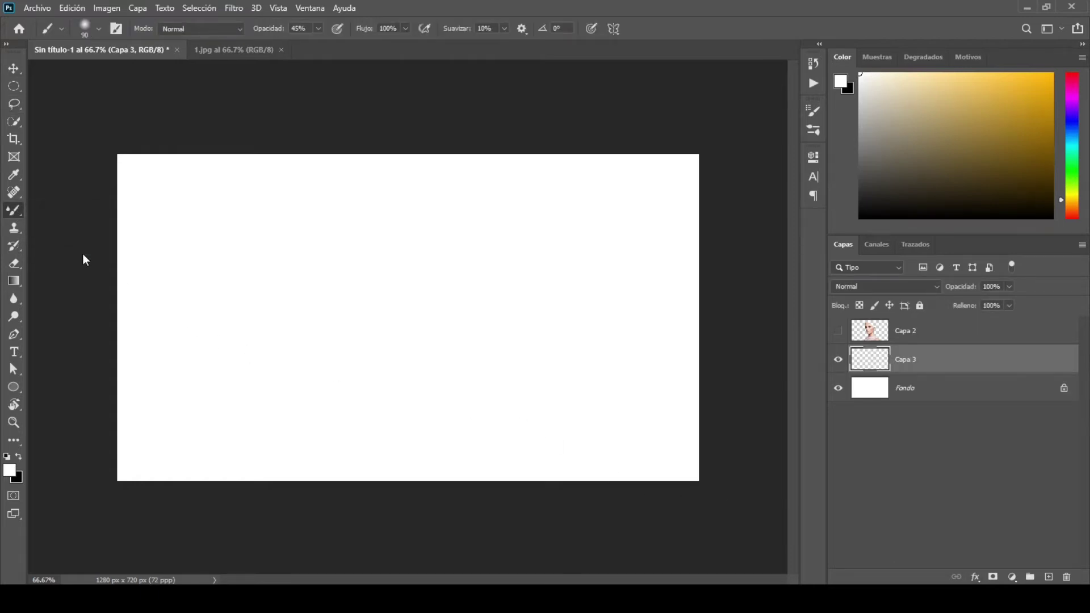
{"action": "left_click", "coordinate": [100, 27]}
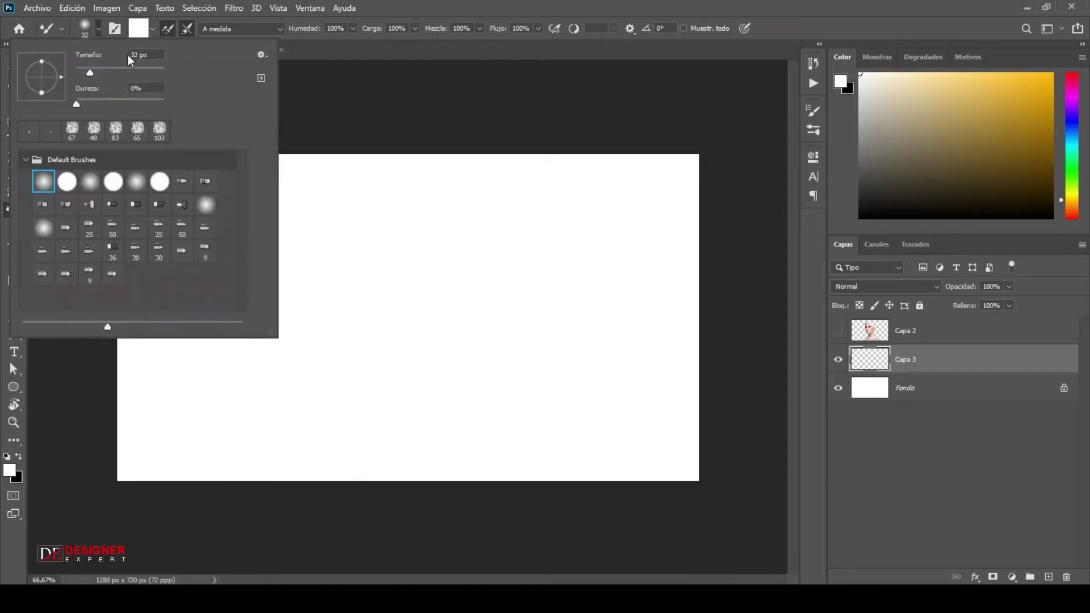
{"action": "left_click", "coordinate": [261, 55]}
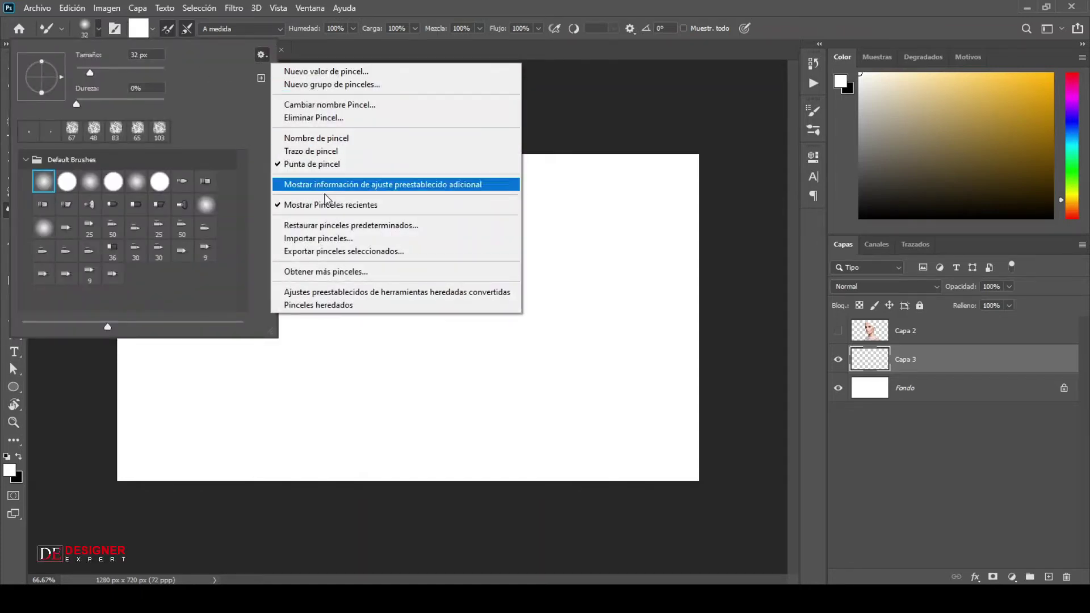
{"action": "left_click", "coordinate": [334, 235]}
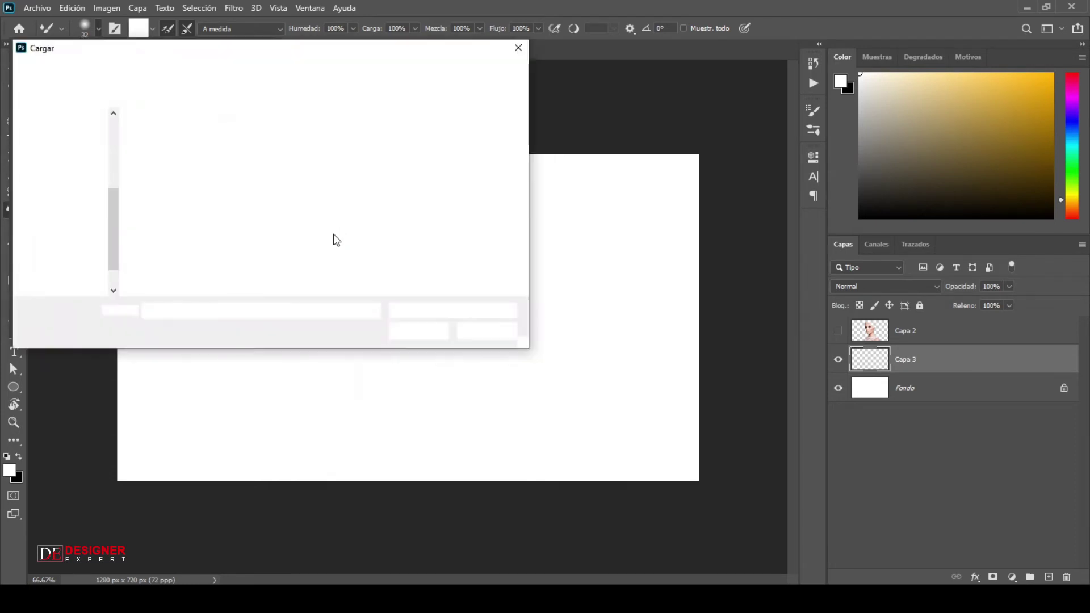
{"action": "double_click", "coordinate": [186, 152]}
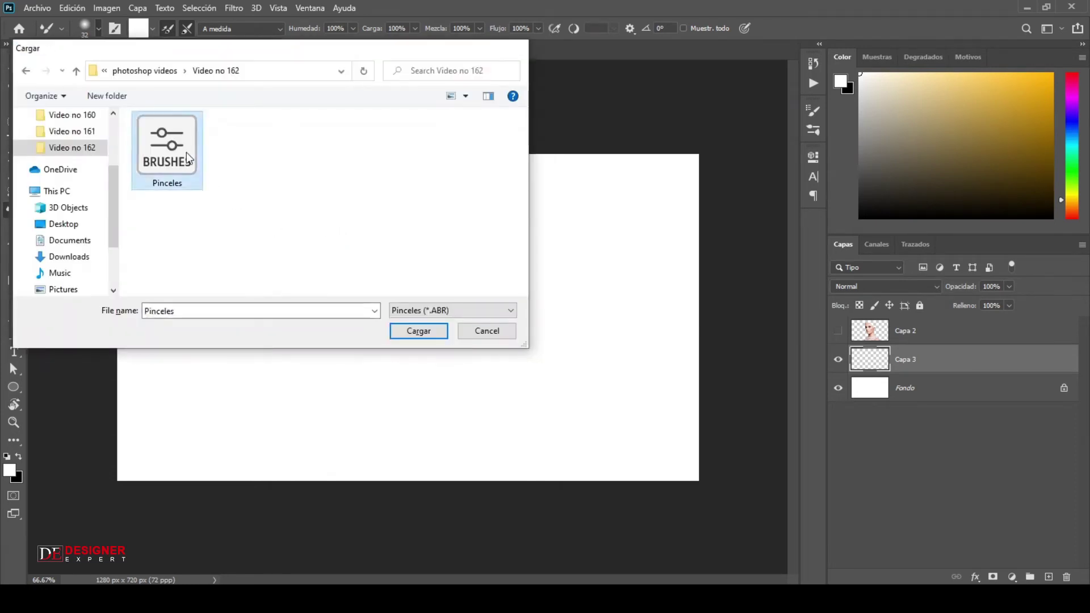
Step: Collapse Default Brushes, expand Pinceles de acabado Faux, and show the brushes with stroke previews and names
{"action": "left_click", "coordinate": [27, 160]}
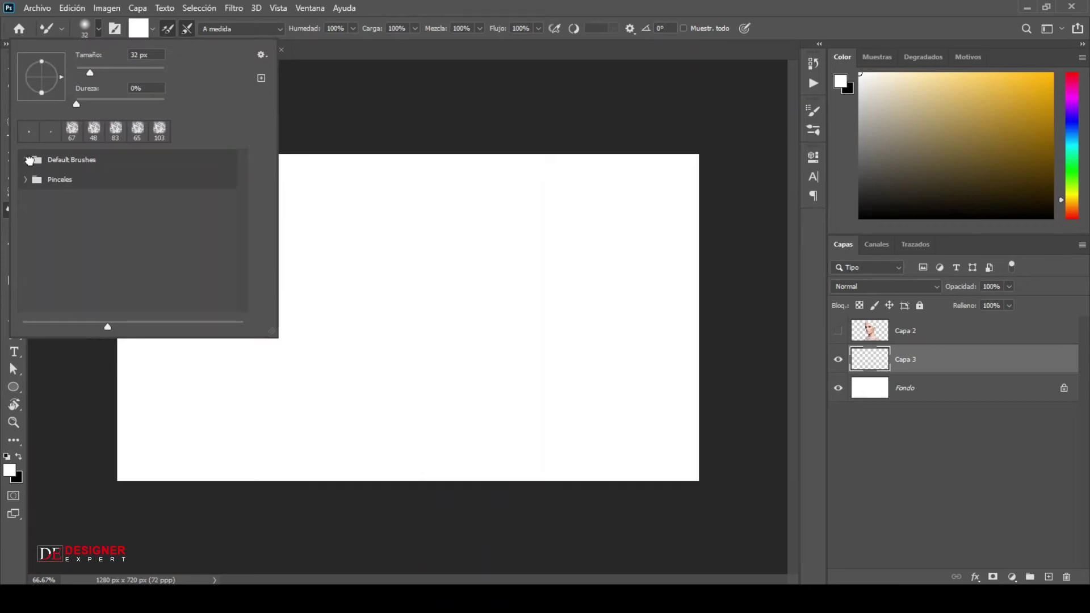
{"action": "left_click", "coordinate": [25, 180]}
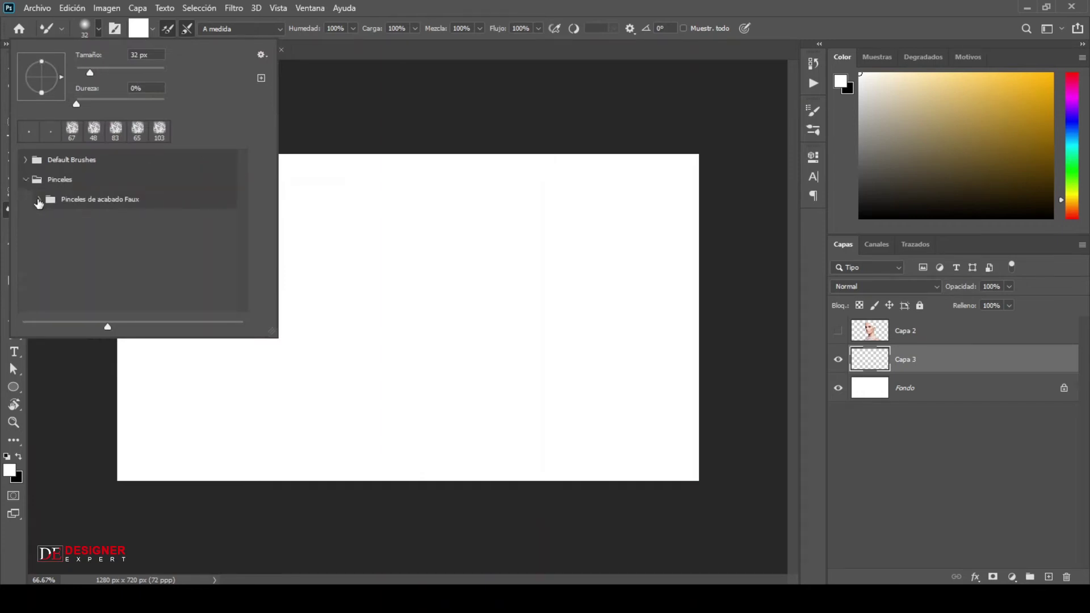
{"action": "left_click", "coordinate": [39, 200]}
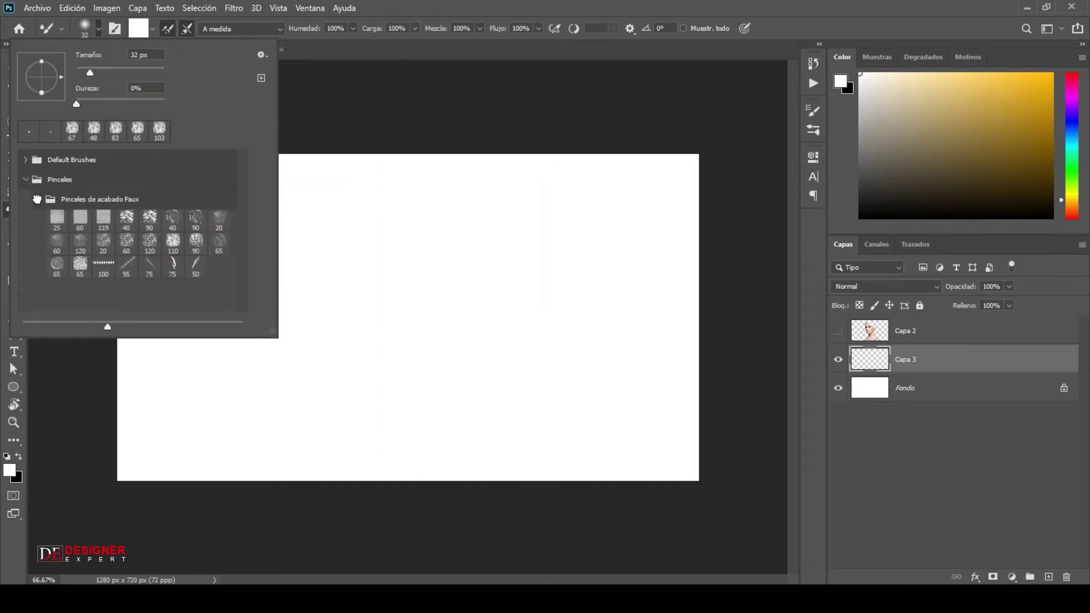
{"action": "left_click", "coordinate": [259, 58]}
{"action": "left_click", "coordinate": [319, 149]}
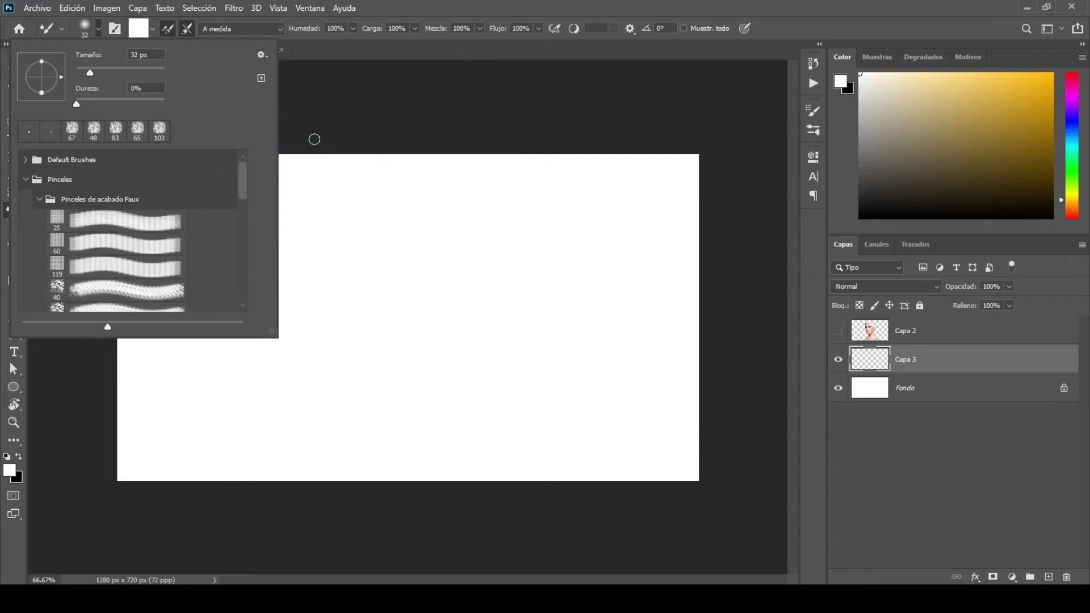
{"action": "left_click", "coordinate": [261, 55]}
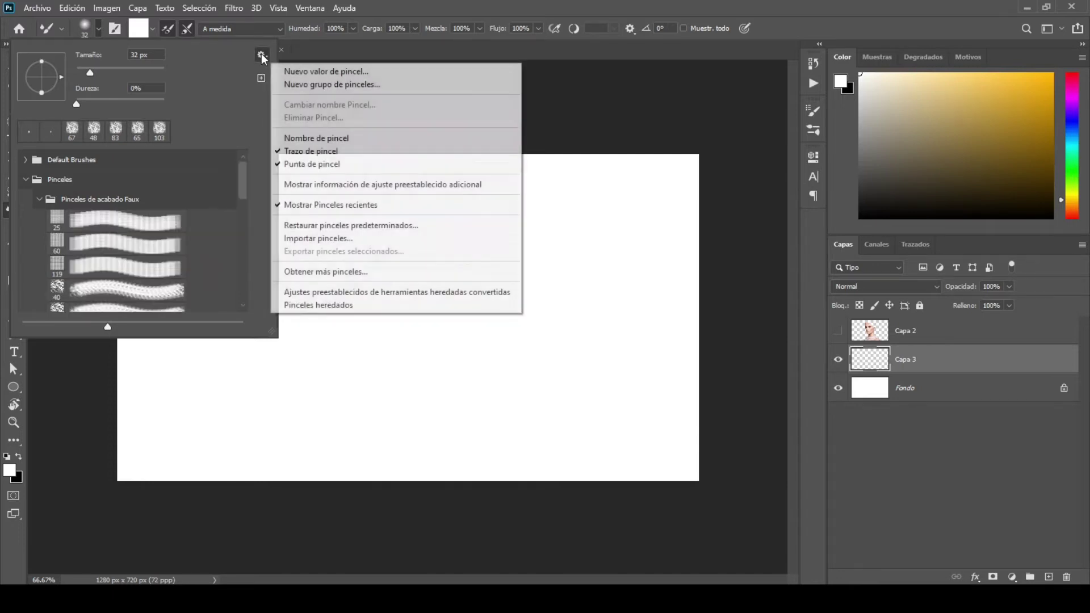
{"action": "left_click", "coordinate": [302, 138]}
Step: Choose the 110 px Esponja marina 1 brush from Pinceles de acabado Faux
{"action": "left_click_drag", "start_coordinate": [244, 160], "coordinate": [242, 258]}
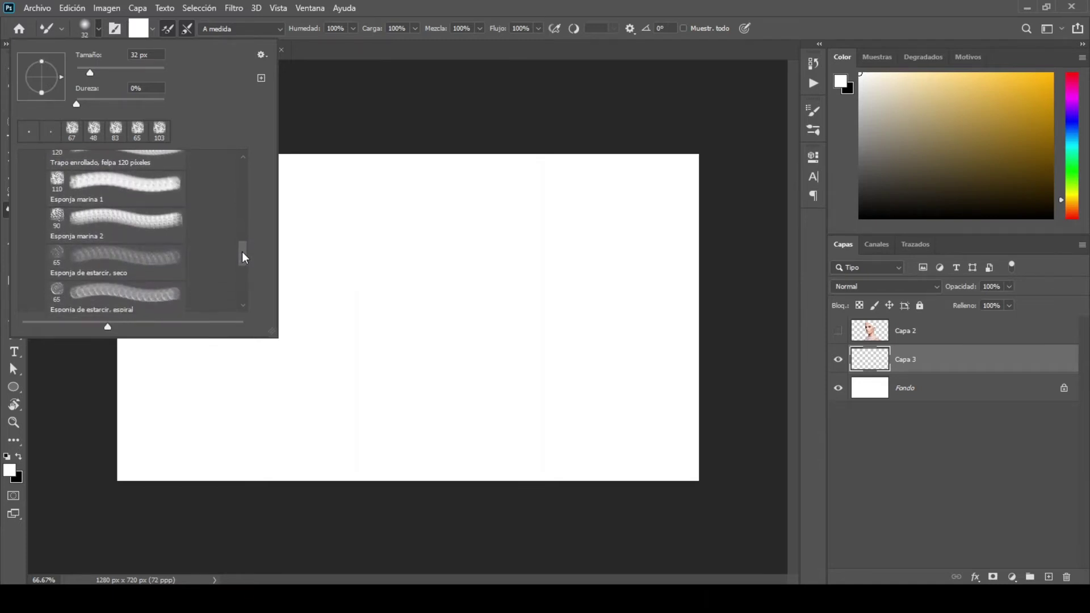
{"action": "left_click", "coordinate": [145, 198]}
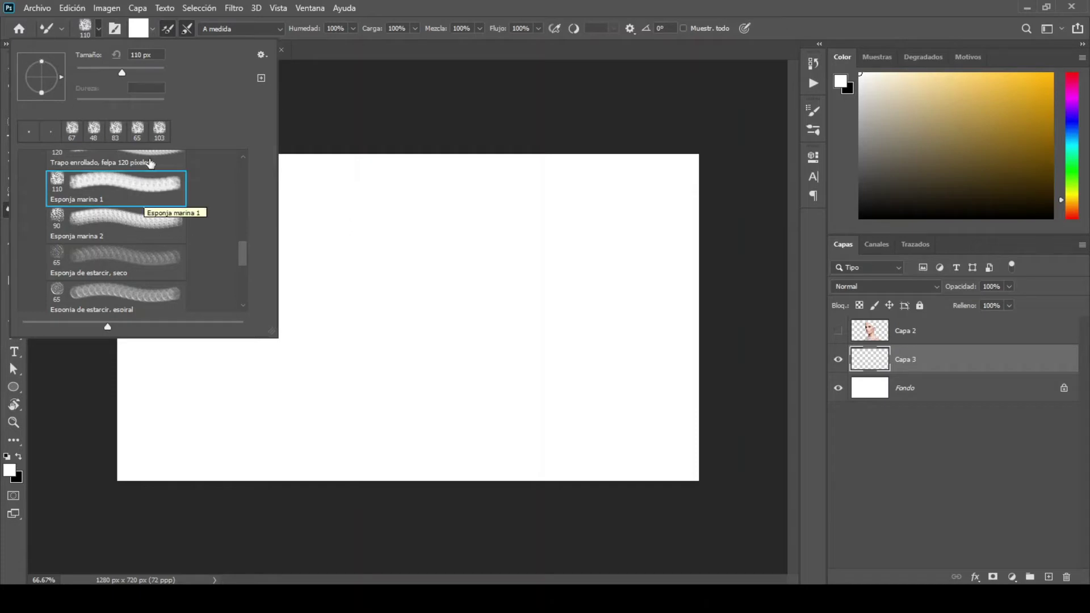
{"action": "left_click", "coordinate": [100, 29]}
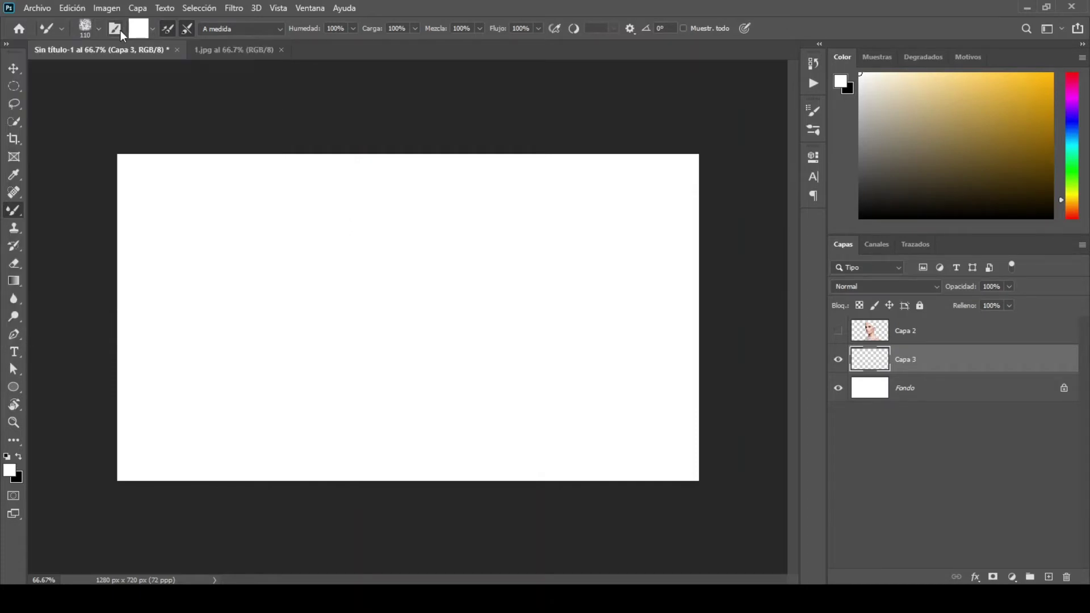
Step: Reduce the spacing of the Esponja marina 1 brush tip to the minimum
{"action": "left_click", "coordinate": [121, 29]}
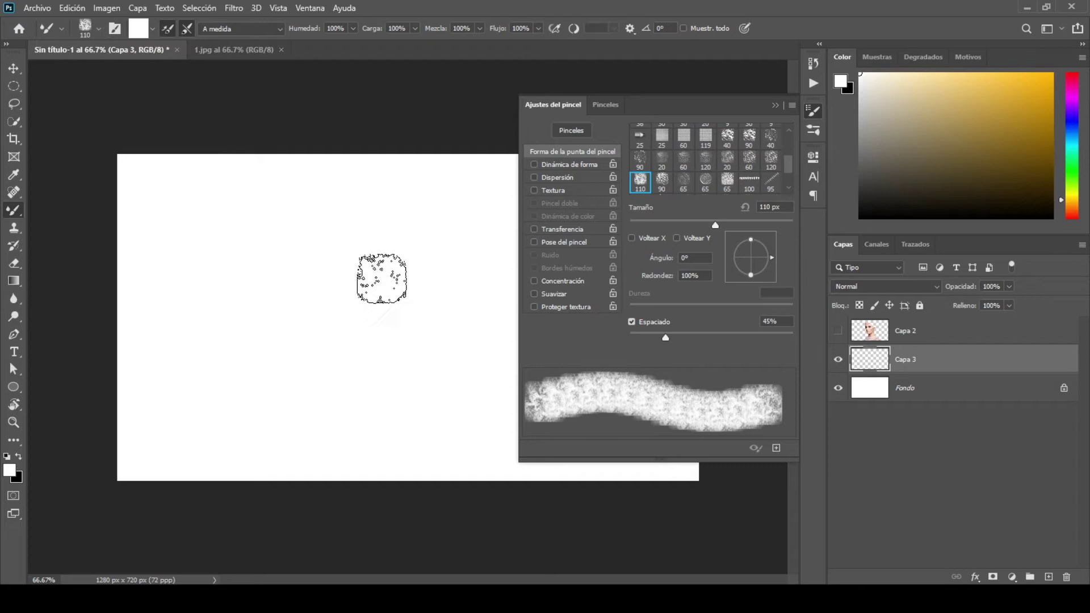
{"action": "left_click_drag", "start_coordinate": [667, 340], "coordinate": [609, 343]}
{"action": "left_click", "coordinate": [775, 106]}
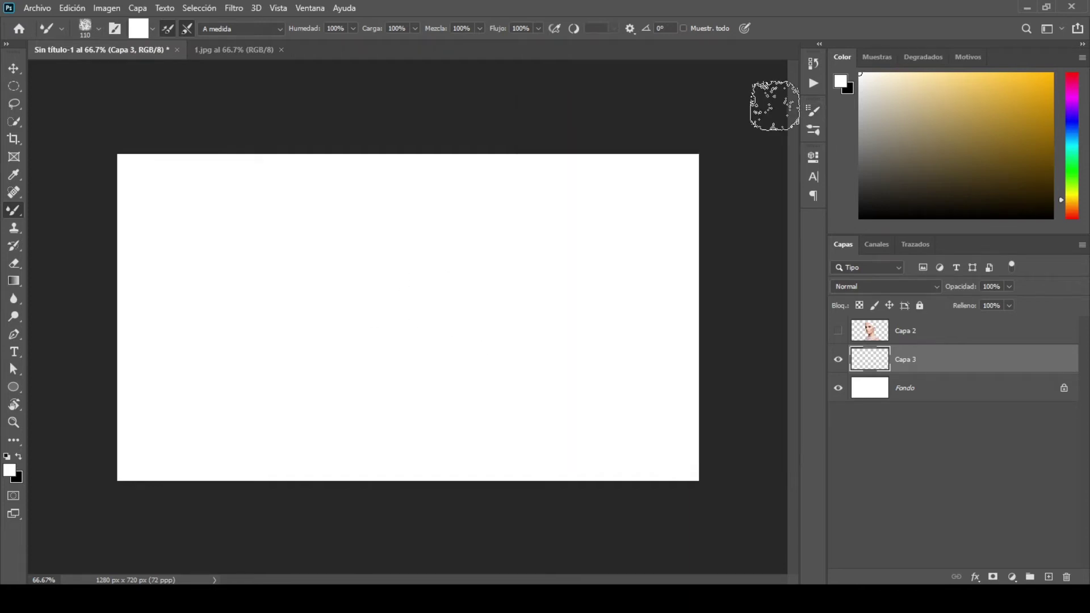
Step: Open the gold foil image 2 from the Video no 162 folder
{"action": "left_click", "coordinate": [37, 9]}
{"action": "left_click", "coordinate": [40, 36]}
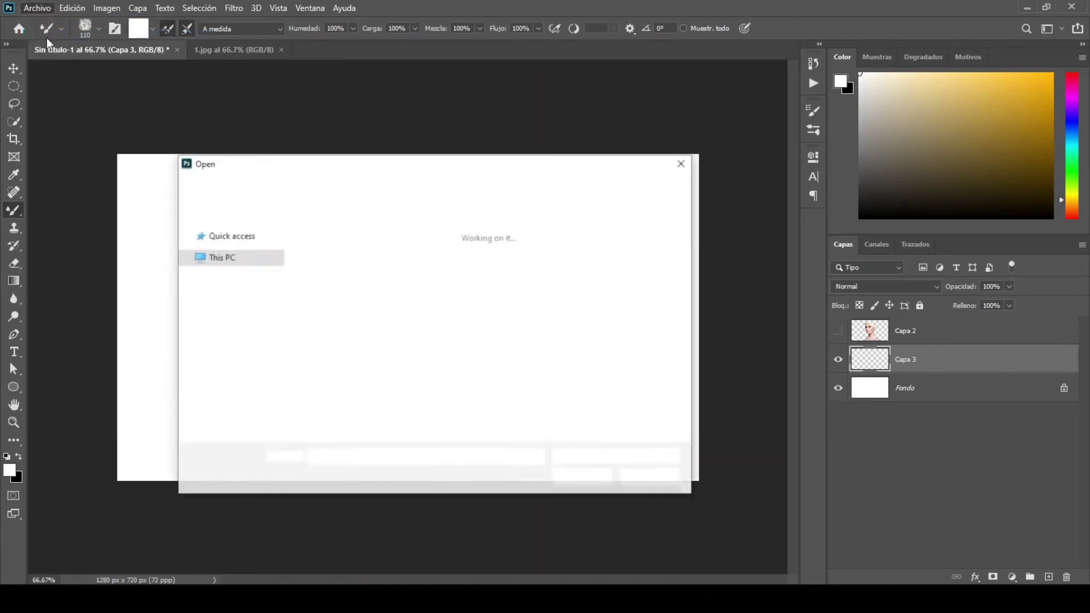
{"action": "left_click", "coordinate": [387, 268]}
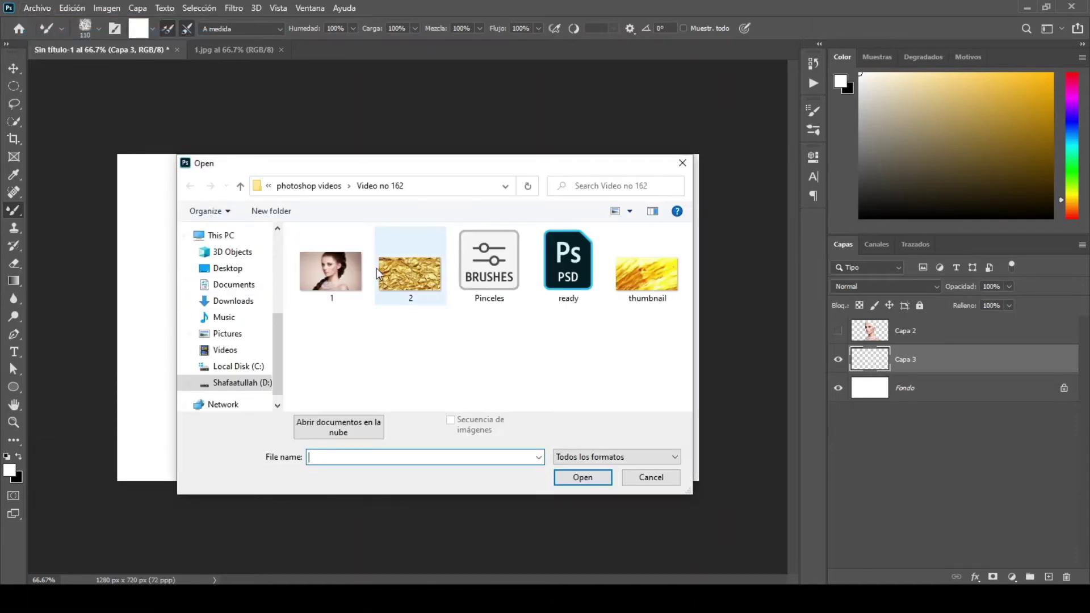
{"action": "double_click", "coordinate": [386, 267]}
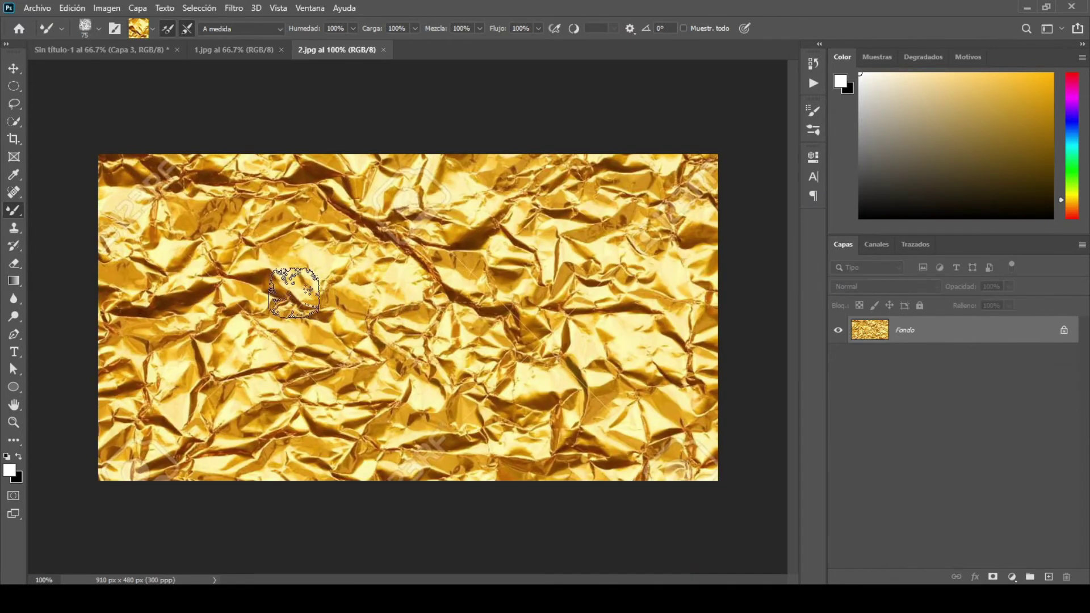
Step: Reduce the Mixer Brush to 58 px and load it with a sample of the gold foil texture
{"action": "right_click", "coordinate": [289, 291], "text": "alt"}
{"action": "left_click_drag", "start_coordinate": [292, 287], "coordinate": [288, 287]}
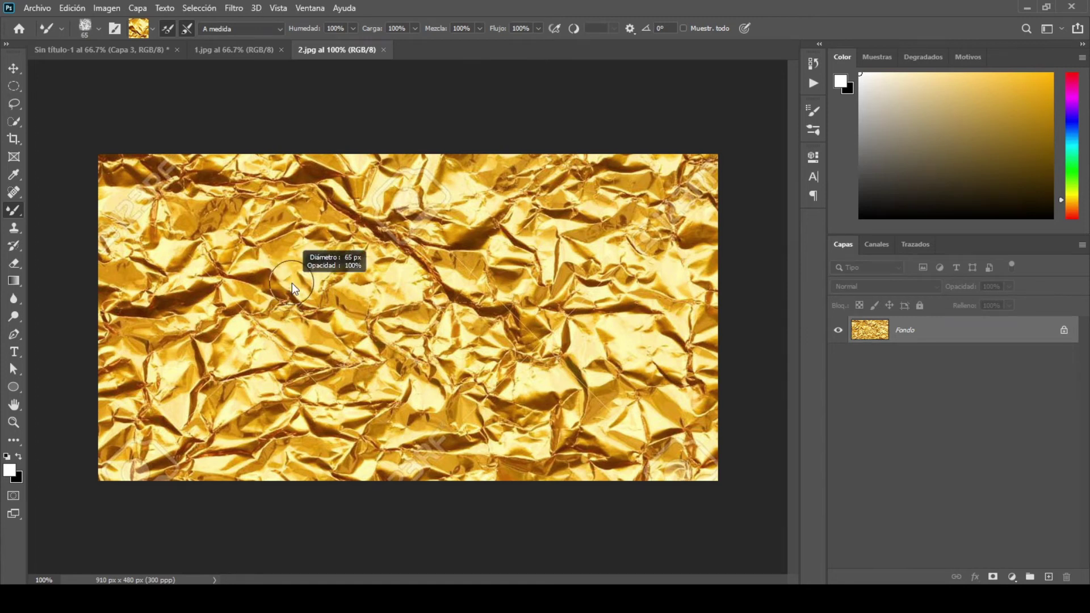
{"action": "left_click", "coordinate": [290, 291], "text": "alt"}
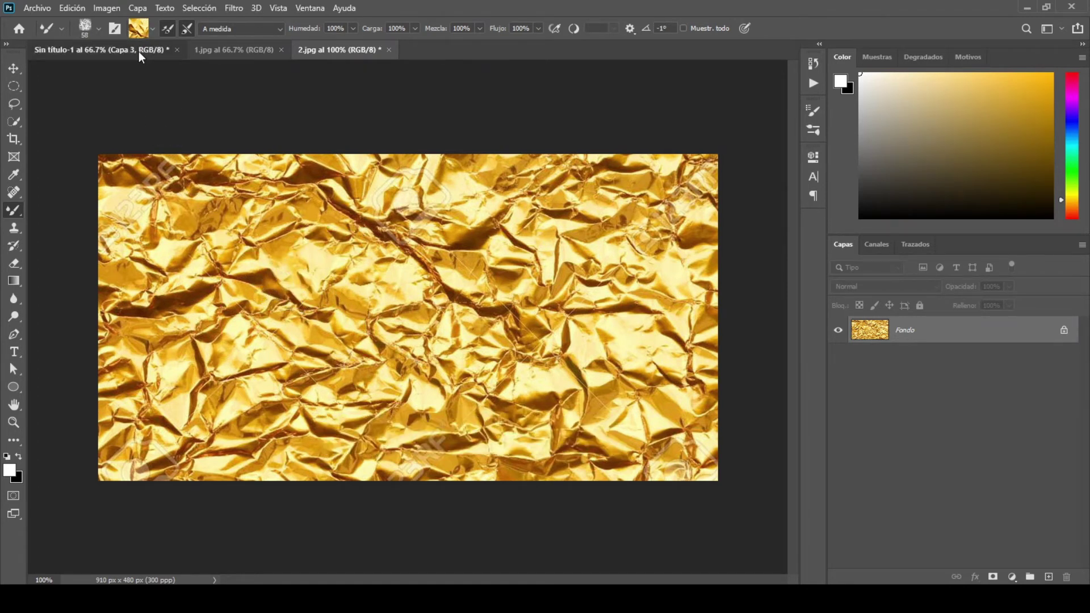
Step: Return to the Sin título-1 document and set the Mixer Brush size to 119 px
{"action": "left_click", "coordinate": [140, 53]}
{"action": "left_click", "coordinate": [99, 30]}
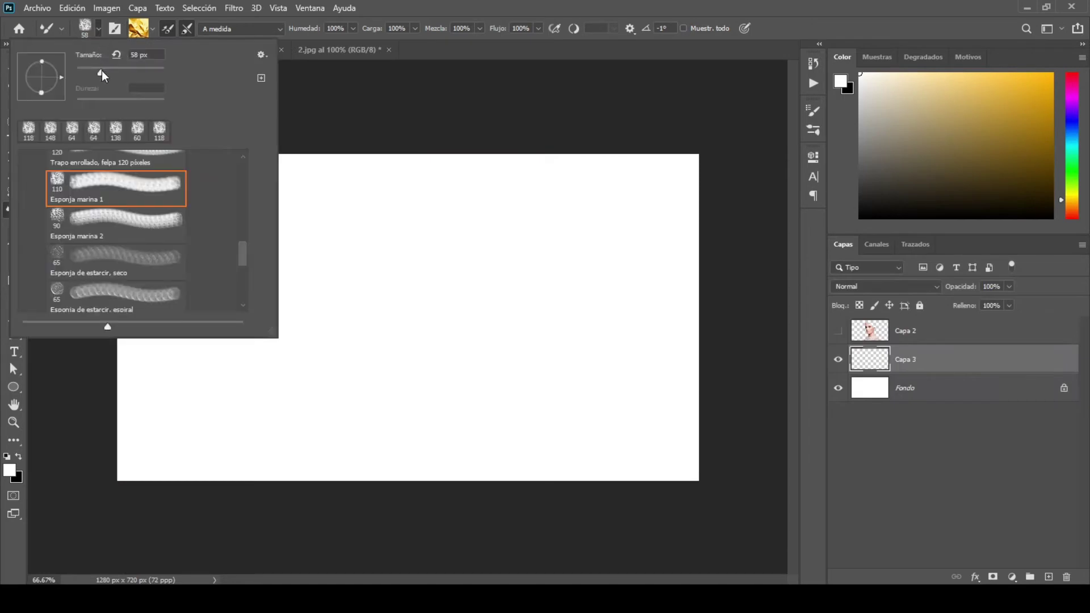
{"action": "left_click_drag", "start_coordinate": [102, 72], "coordinate": [112, 74]}
{"action": "left_click", "coordinate": [100, 28]}
Step: Paint wavy diagonal gold strokes from upper right to lower left on Capa 3 until the whole canvas is covered
{"action": "mouse_move", "coordinate": [263, 179]}
{"action": "left_mouse_down"}
{"action": "mouse_move", "coordinate": [221, 240]}
{"action": "mouse_move", "coordinate": [114, 285]}
{"action": "mouse_move", "coordinate": [93, 304]}
{"action": "left_mouse_up"}
{"action": "mouse_move", "coordinate": [324, 178]}
{"action": "left_mouse_down"}
{"action": "mouse_move", "coordinate": [263, 255]}
{"action": "mouse_move", "coordinate": [237, 258]}
{"action": "mouse_move", "coordinate": [111, 362]}
{"action": "left_mouse_up"}
{"action": "mouse_move", "coordinate": [403, 188]}
{"action": "left_mouse_down"}
{"action": "mouse_move", "coordinate": [401, 178]}
{"action": "mouse_move", "coordinate": [365, 236]}
{"action": "mouse_move", "coordinate": [224, 318]}
{"action": "mouse_move", "coordinate": [170, 382]}
{"action": "mouse_move", "coordinate": [129, 404]}
{"action": "mouse_move", "coordinate": [85, 450]}
{"action": "left_mouse_up"}
{"action": "mouse_move", "coordinate": [462, 195]}
{"action": "left_mouse_down"}
{"action": "mouse_move", "coordinate": [462, 170]}
{"action": "mouse_move", "coordinate": [404, 262]}
{"action": "mouse_move", "coordinate": [93, 494]}
{"action": "left_mouse_up"}
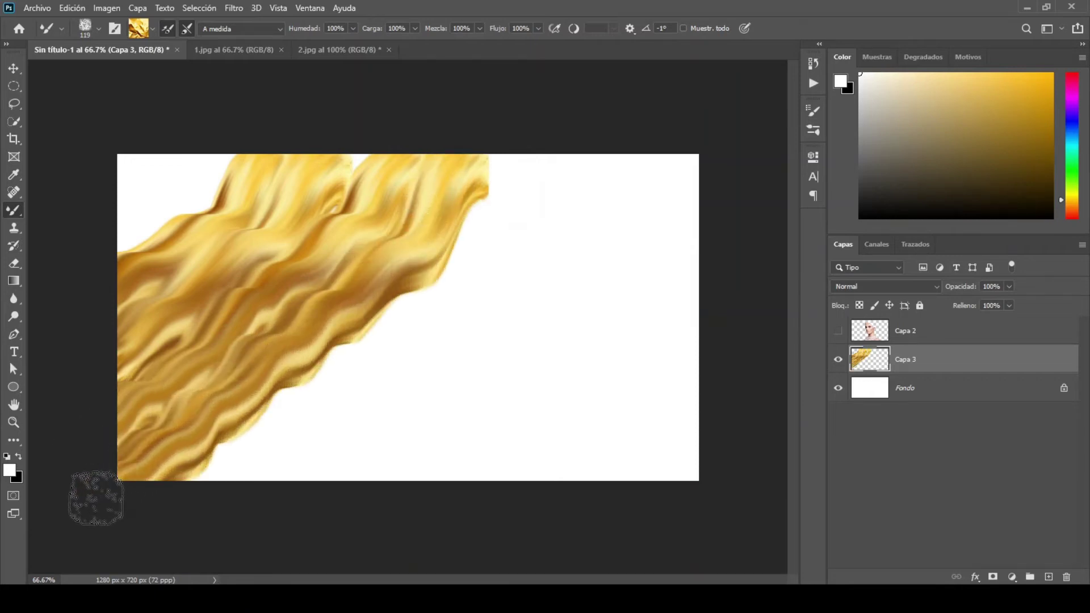
{"action": "mouse_move", "coordinate": [505, 197]}
{"action": "left_mouse_down"}
{"action": "mouse_move", "coordinate": [482, 255]}
{"action": "mouse_move", "coordinate": [411, 316]}
{"action": "mouse_move", "coordinate": [345, 358]}
{"action": "mouse_move", "coordinate": [295, 414]}
{"action": "mouse_move", "coordinate": [117, 523]}
{"action": "mouse_move", "coordinate": [172, 459]}
{"action": "left_mouse_up"}
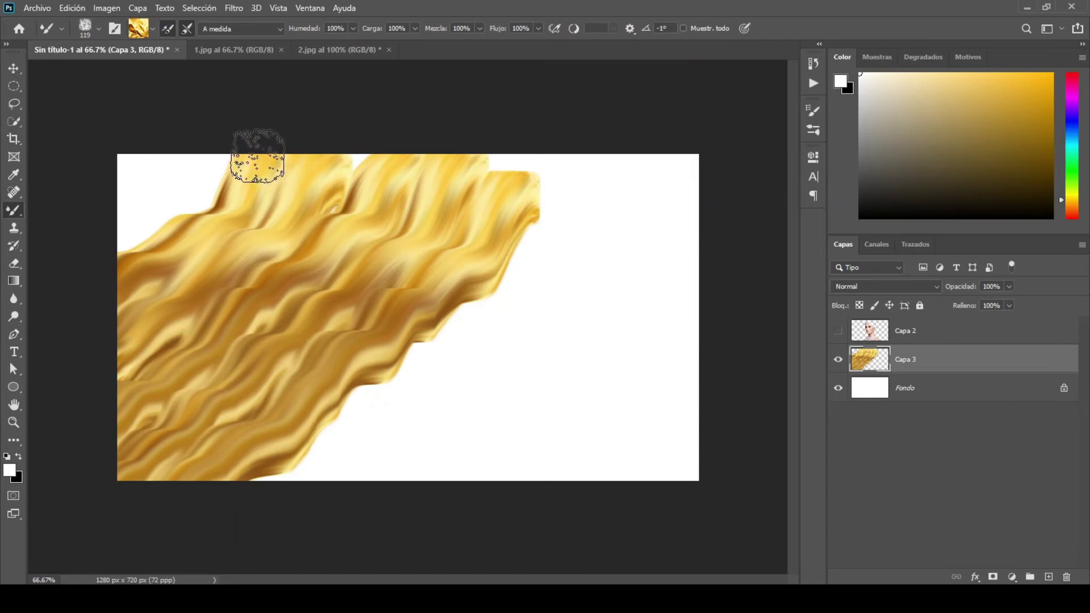
{"action": "mouse_move", "coordinate": [238, 163]}
{"action": "left_mouse_down"}
{"action": "mouse_move", "coordinate": [92, 278]}
{"action": "mouse_move", "coordinate": [204, 108]}
{"action": "mouse_move", "coordinate": [169, 150]}
{"action": "mouse_move", "coordinate": [90, 207]}
{"action": "left_mouse_up"}
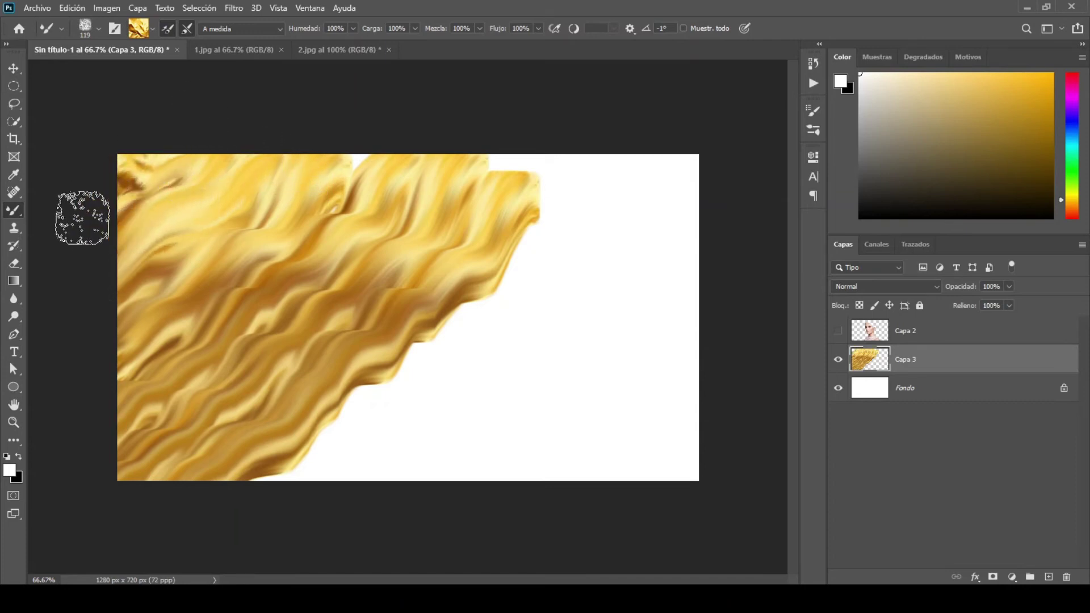
{"action": "mouse_move", "coordinate": [621, 134]}
{"action": "left_mouse_down"}
{"action": "mouse_move", "coordinate": [492, 193]}
{"action": "mouse_move", "coordinate": [421, 268]}
{"action": "mouse_move", "coordinate": [264, 392]}
{"action": "left_mouse_up"}
{"action": "mouse_move", "coordinate": [556, 231]}
{"action": "left_mouse_down"}
{"action": "mouse_move", "coordinate": [598, 211]}
{"action": "mouse_move", "coordinate": [625, 171]}
{"action": "left_mouse_up"}
{"action": "left_click_drag", "start_coordinate": [499, 316], "coordinate": [253, 504]}
{"action": "mouse_move", "coordinate": [543, 292]}
{"action": "left_mouse_down"}
{"action": "mouse_move", "coordinate": [474, 390]}
{"action": "mouse_move", "coordinate": [364, 498]}
{"action": "mouse_move", "coordinate": [312, 523]}
{"action": "left_mouse_up"}
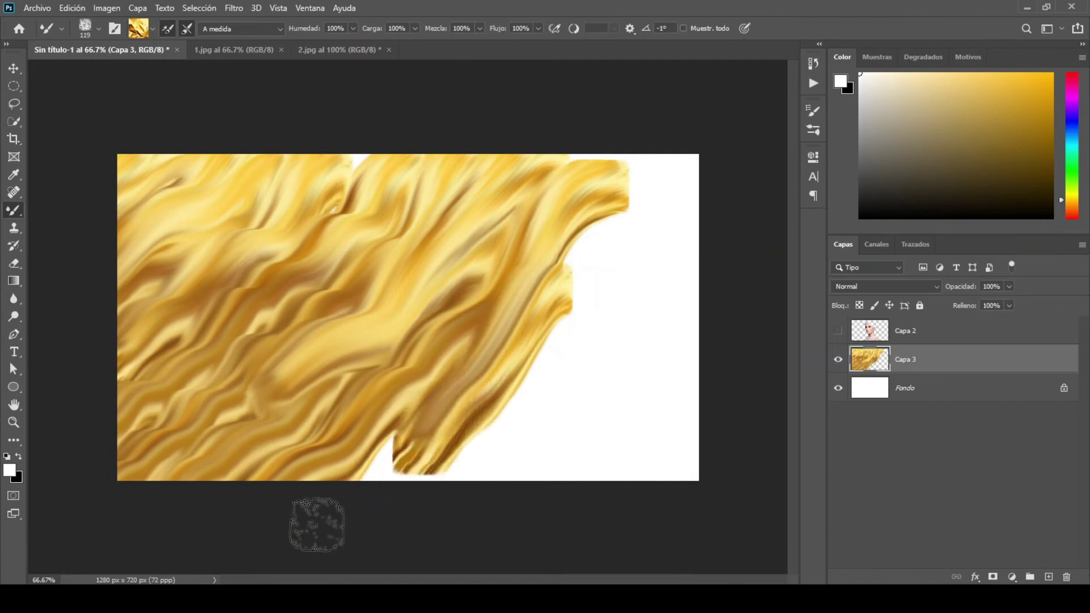
{"action": "left_click_drag", "start_coordinate": [633, 222], "coordinate": [539, 341]}
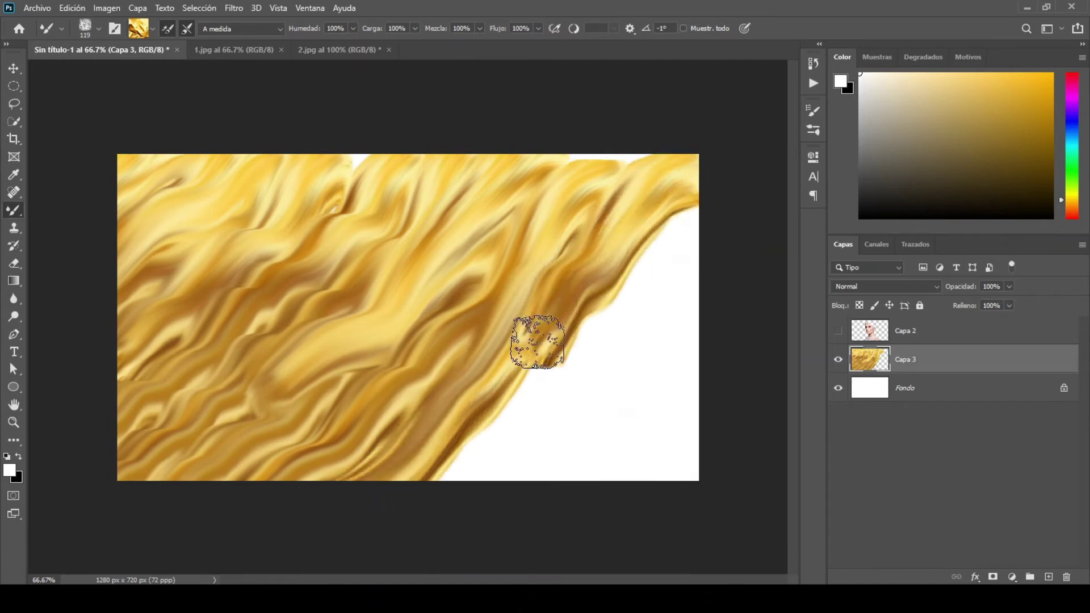
{"action": "mouse_move", "coordinate": [709, 213]}
{"action": "left_mouse_down"}
{"action": "mouse_move", "coordinate": [622, 281]}
{"action": "mouse_move", "coordinate": [379, 533]}
{"action": "left_mouse_up"}
{"action": "mouse_move", "coordinate": [619, 180]}
{"action": "left_mouse_down"}
{"action": "mouse_move", "coordinate": [612, 159]}
{"action": "mouse_move", "coordinate": [572, 181]}
{"action": "left_mouse_up"}
{"action": "left_click_drag", "start_coordinate": [386, 157], "coordinate": [324, 185]}
{"action": "mouse_move", "coordinate": [717, 267]}
{"action": "left_mouse_down"}
{"action": "mouse_move", "coordinate": [653, 300]}
{"action": "mouse_move", "coordinate": [601, 390]}
{"action": "mouse_move", "coordinate": [453, 506]}
{"action": "left_mouse_up"}
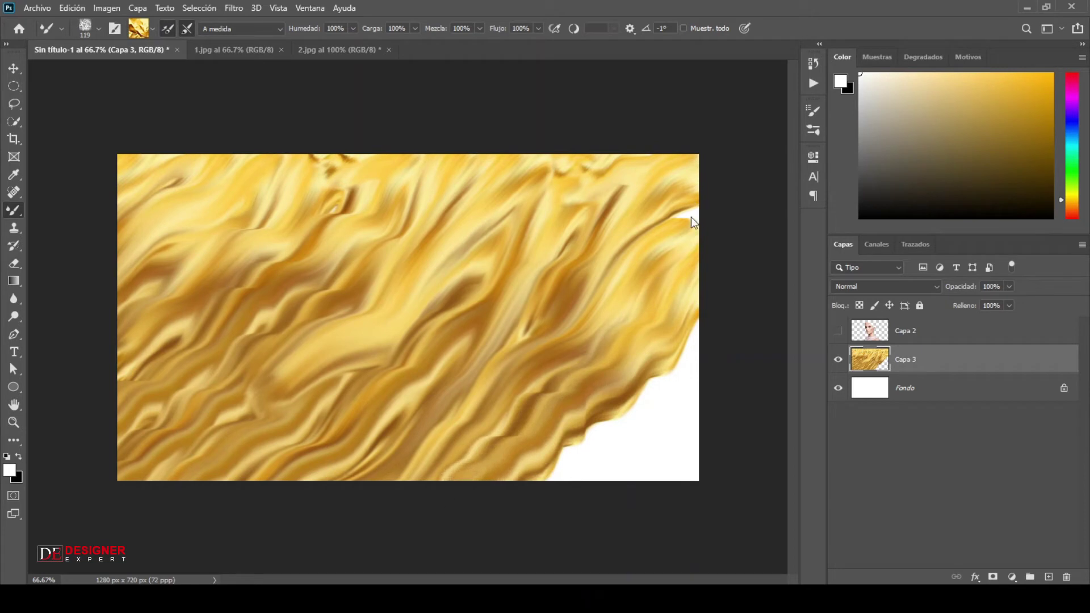
{"action": "left_click_drag", "start_coordinate": [708, 348], "coordinate": [533, 503]}
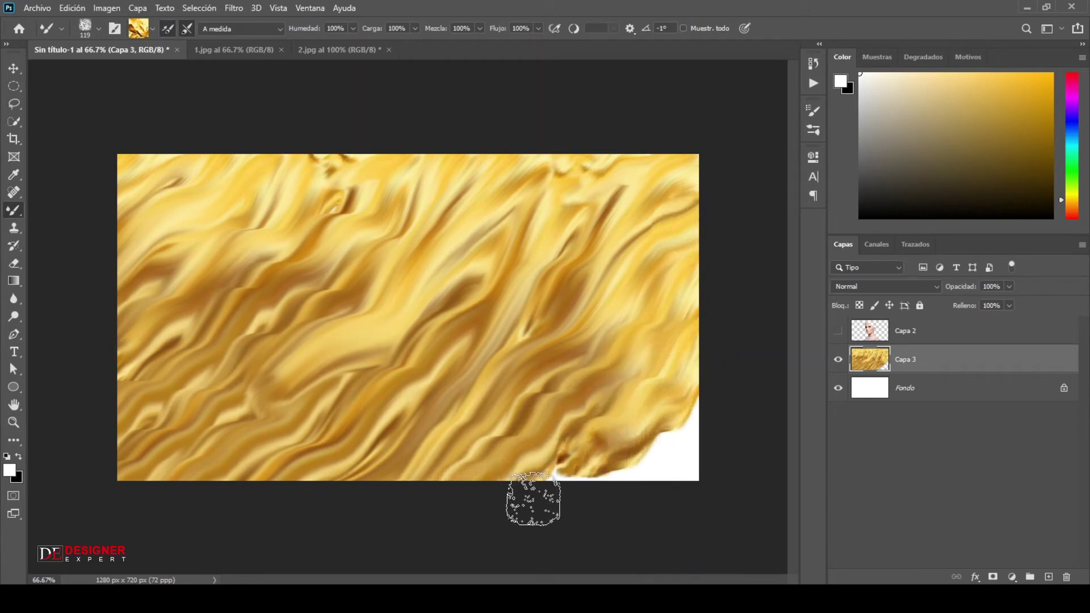
{"action": "mouse_move", "coordinate": [717, 408]}
{"action": "left_mouse_down"}
{"action": "mouse_move", "coordinate": [656, 478]}
{"action": "mouse_move", "coordinate": [603, 503]}
{"action": "left_mouse_up"}
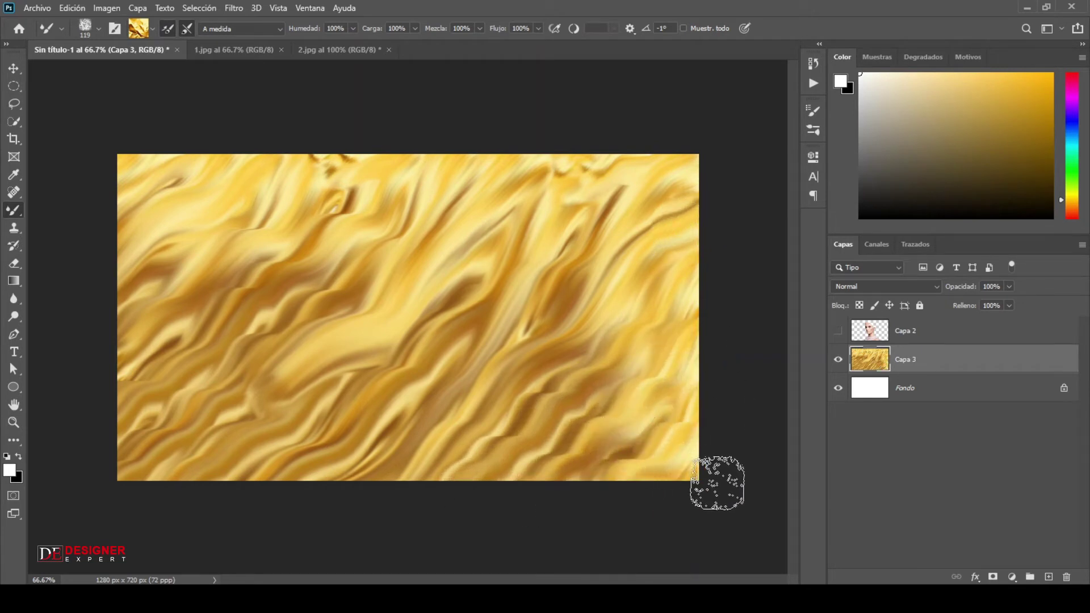
Step: Show layer Capa 2 and add a new empty layer above it as a clipping mask
{"action": "left_click", "coordinate": [975, 331]}
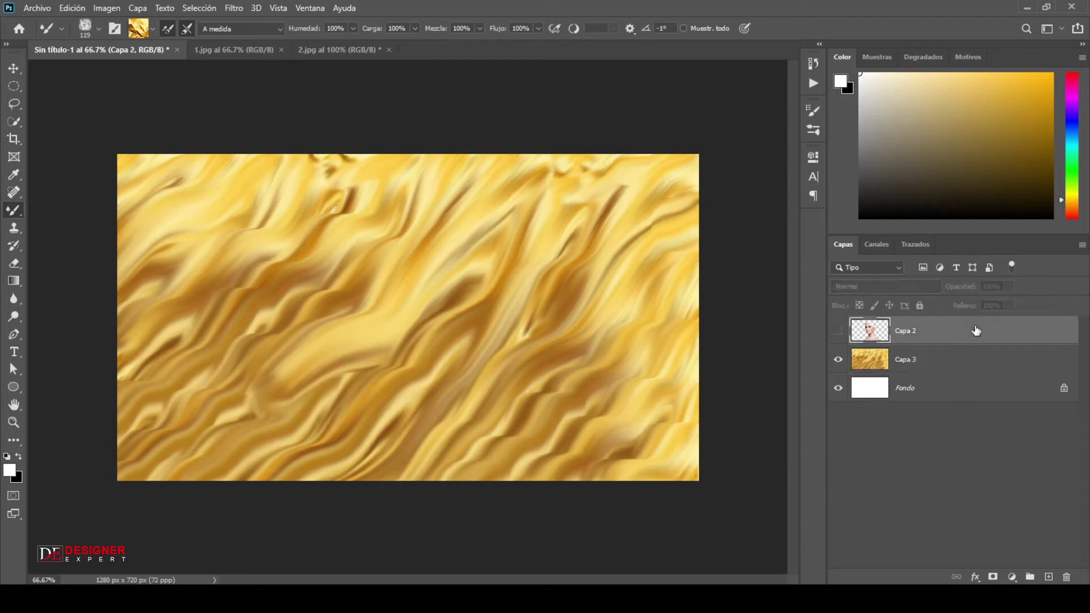
{"action": "left_click", "coordinate": [839, 332]}
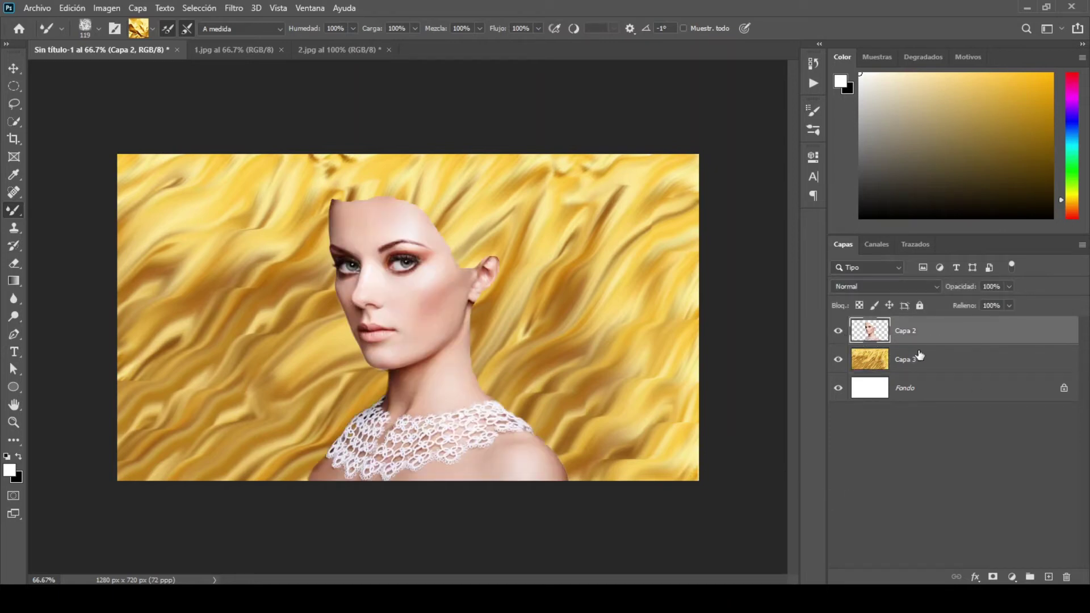
{"action": "left_click", "coordinate": [1047, 577]}
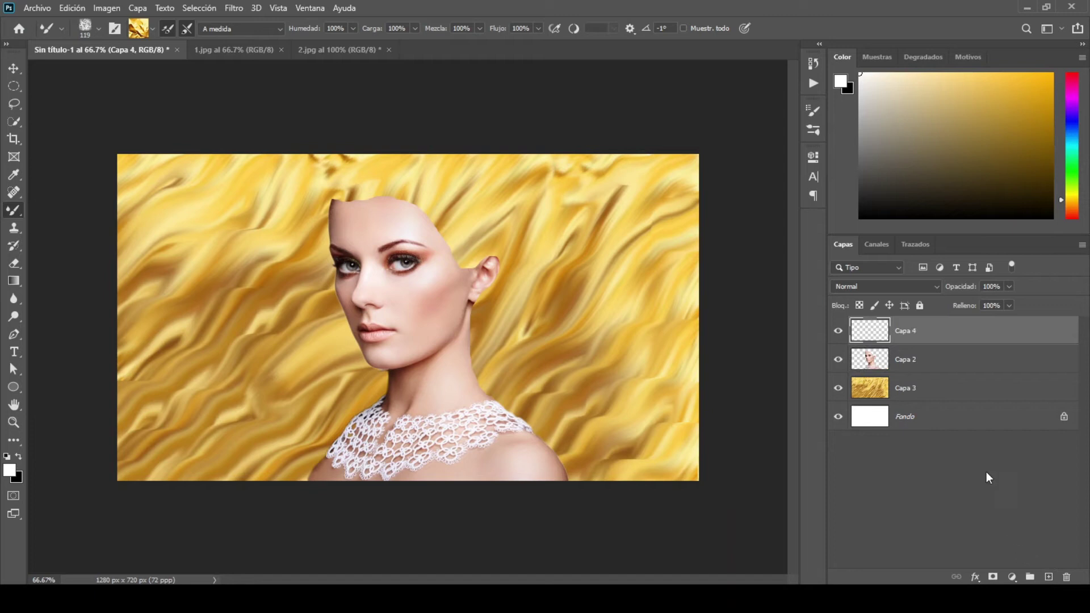
{"action": "right_click", "coordinate": [948, 331]}
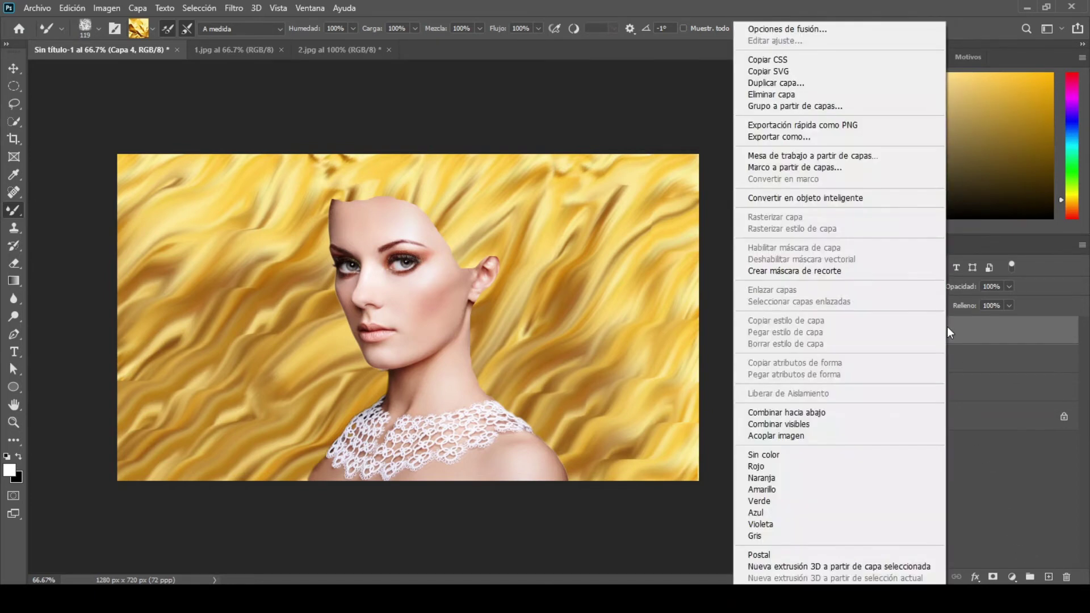
{"action": "left_click", "coordinate": [862, 274]}
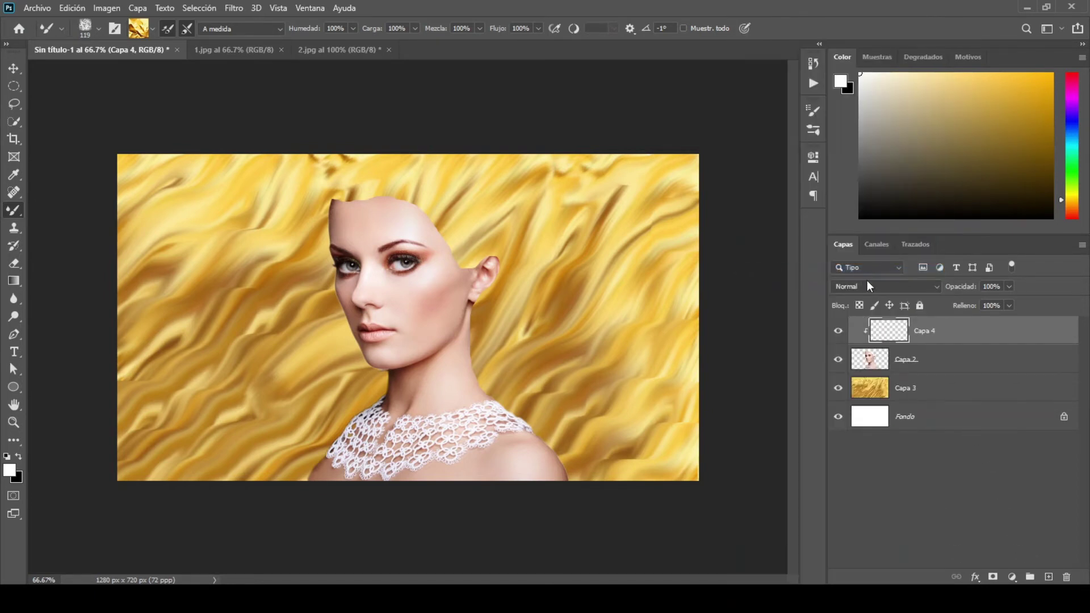
Step: Set Capa 4 to the Superponer blend mode and paint diagonal gold strokes over the woman's face, neck and shoulders
{"action": "left_click", "coordinate": [871, 286]}
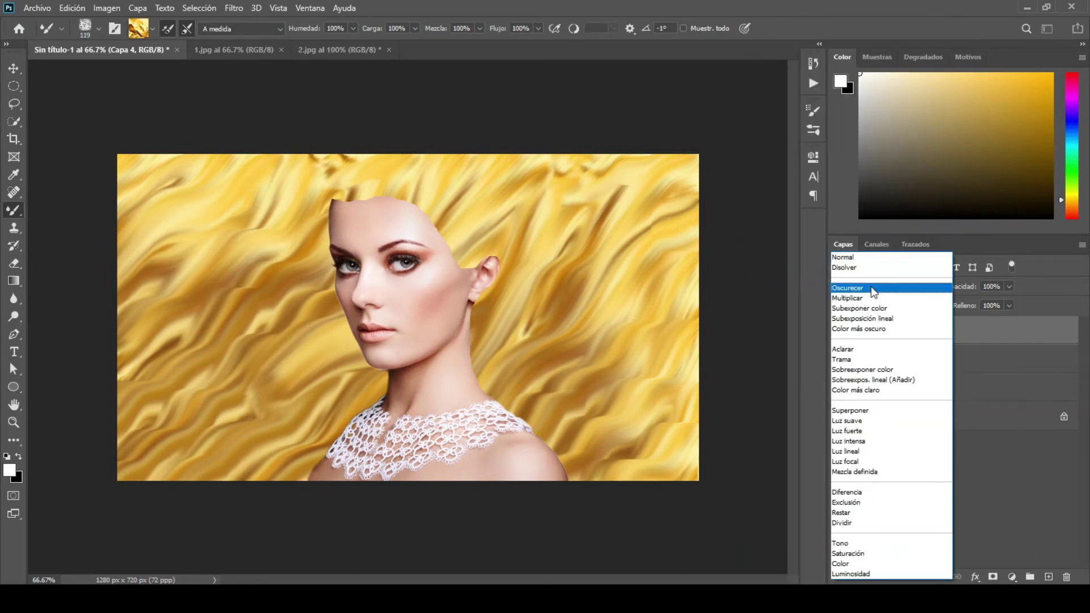
{"action": "left_click", "coordinate": [870, 411]}
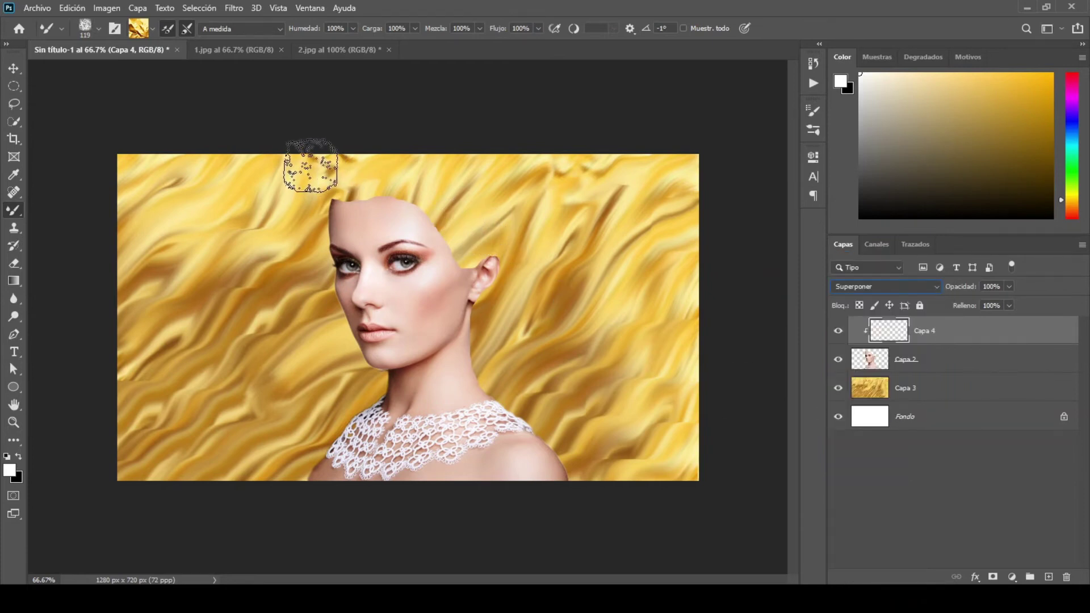
{"action": "left_click_drag", "start_coordinate": [392, 199], "coordinate": [286, 246]}
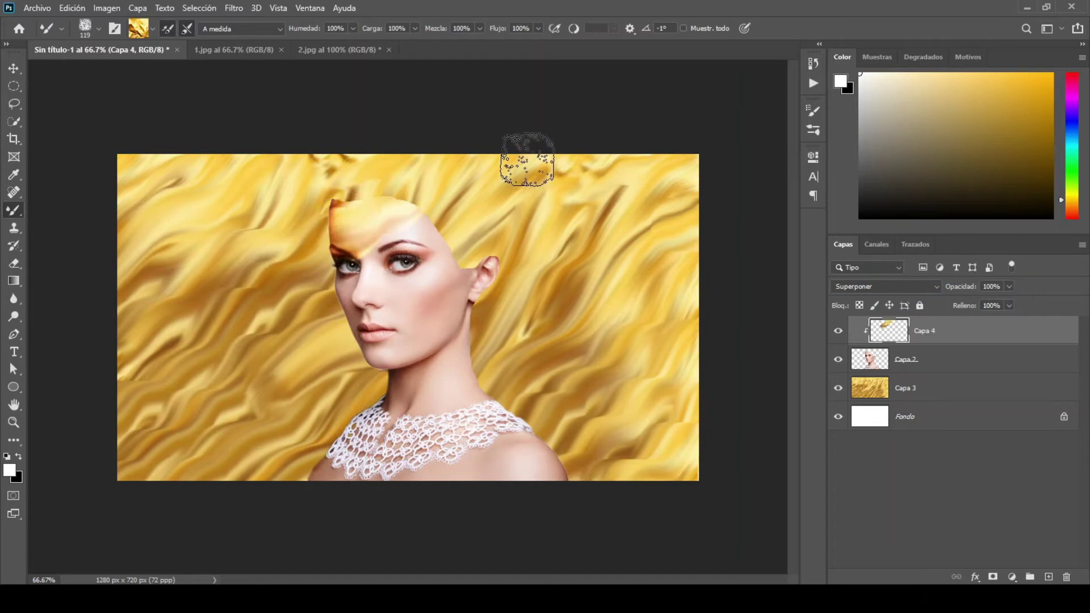
{"action": "mouse_move", "coordinate": [401, 245]}
{"action": "left_mouse_down"}
{"action": "mouse_move", "coordinate": [293, 335]}
{"action": "mouse_move", "coordinate": [307, 338]}
{"action": "mouse_move", "coordinate": [303, 324]}
{"action": "left_mouse_up"}
{"action": "mouse_move", "coordinate": [523, 227]}
{"action": "left_mouse_down"}
{"action": "mouse_move", "coordinate": [486, 292]}
{"action": "mouse_move", "coordinate": [304, 365]}
{"action": "mouse_move", "coordinate": [347, 346]}
{"action": "left_mouse_up"}
{"action": "mouse_move", "coordinate": [548, 256]}
{"action": "left_mouse_down"}
{"action": "mouse_move", "coordinate": [425, 352]}
{"action": "mouse_move", "coordinate": [302, 414]}
{"action": "mouse_move", "coordinate": [420, 400]}
{"action": "left_mouse_up"}
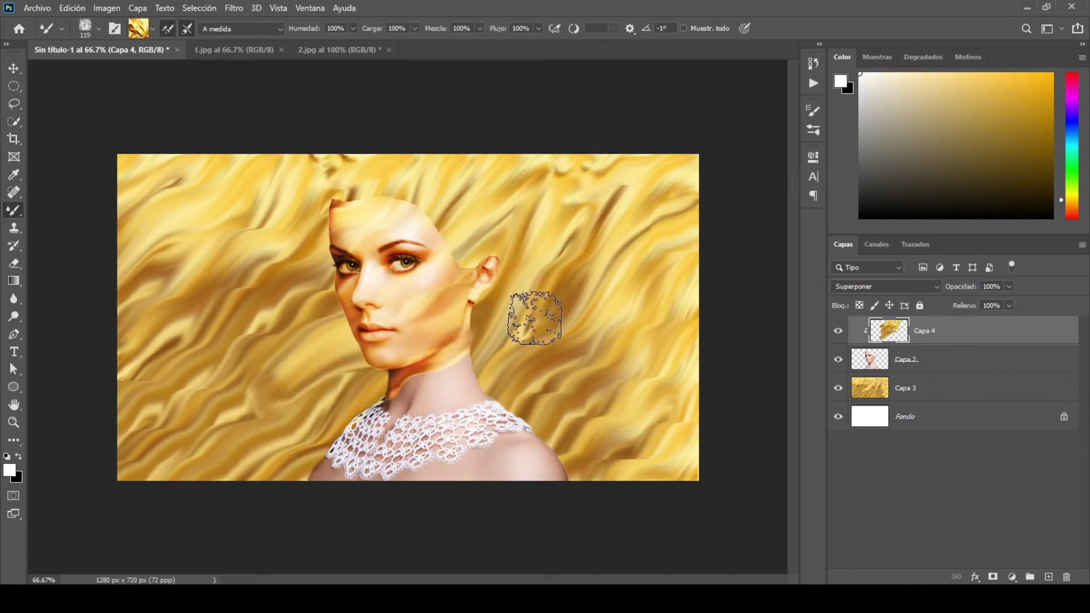
{"action": "mouse_move", "coordinate": [484, 361]}
{"action": "left_mouse_down"}
{"action": "mouse_move", "coordinate": [372, 416]}
{"action": "mouse_move", "coordinate": [268, 492]}
{"action": "left_mouse_up"}
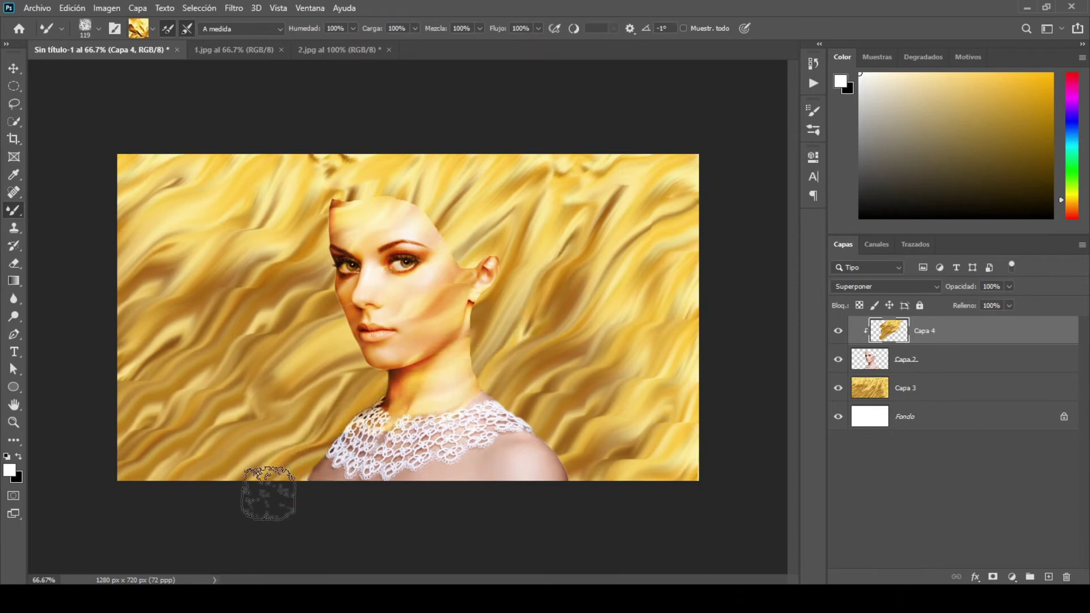
{"action": "left_click_drag", "start_coordinate": [564, 369], "coordinate": [310, 512]}
{"action": "left_click_drag", "start_coordinate": [523, 453], "coordinate": [409, 503]}
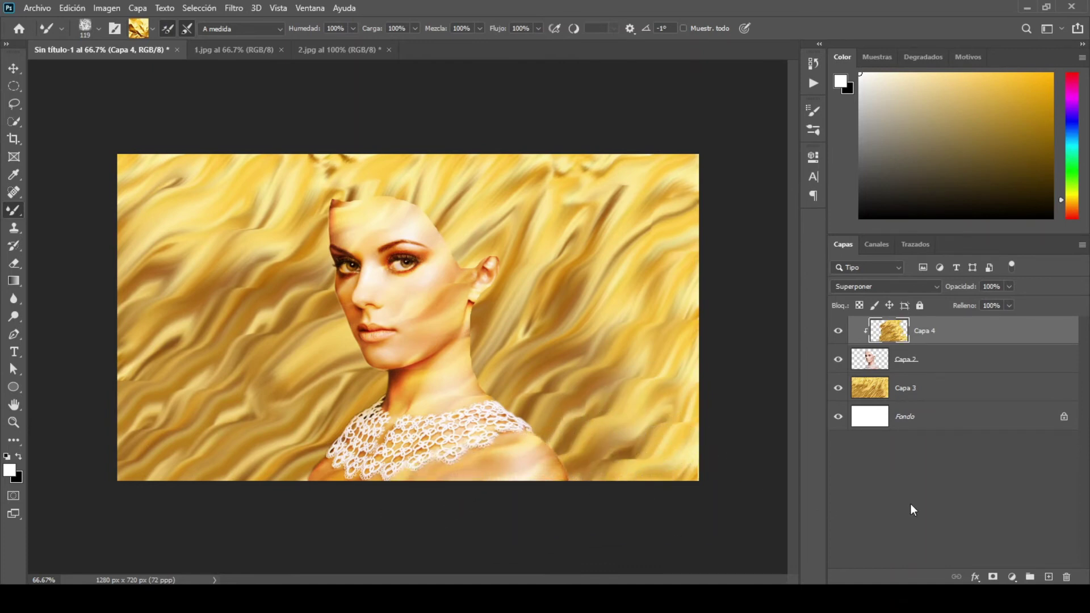
Step: Add a new layer above Capa 4 as a clipping mask and set its blend mode to Superponer
{"action": "left_click", "coordinate": [1049, 577]}
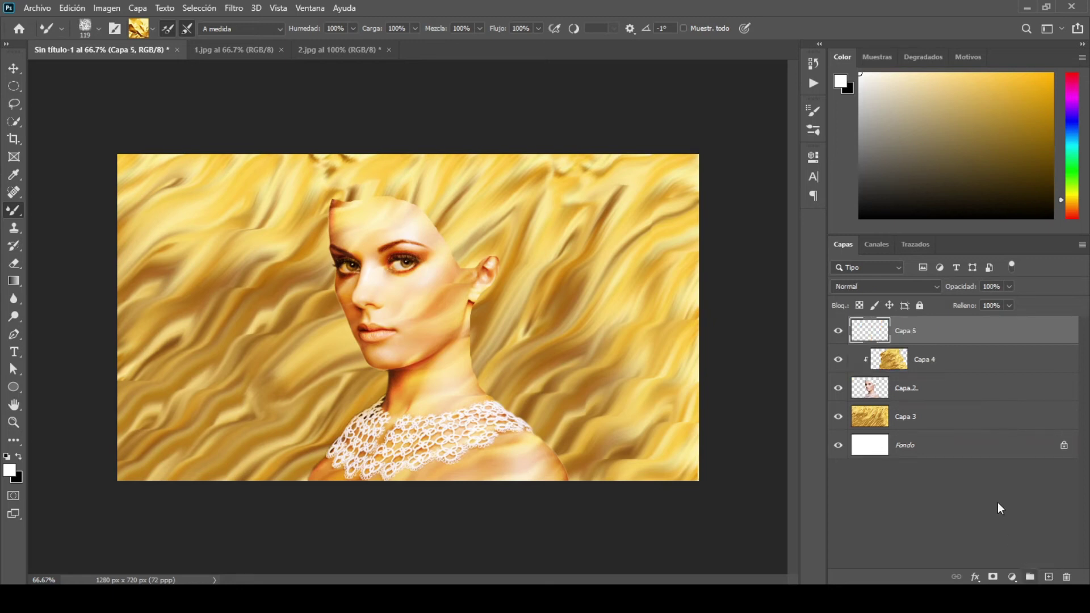
{"action": "right_click", "coordinate": [966, 339]}
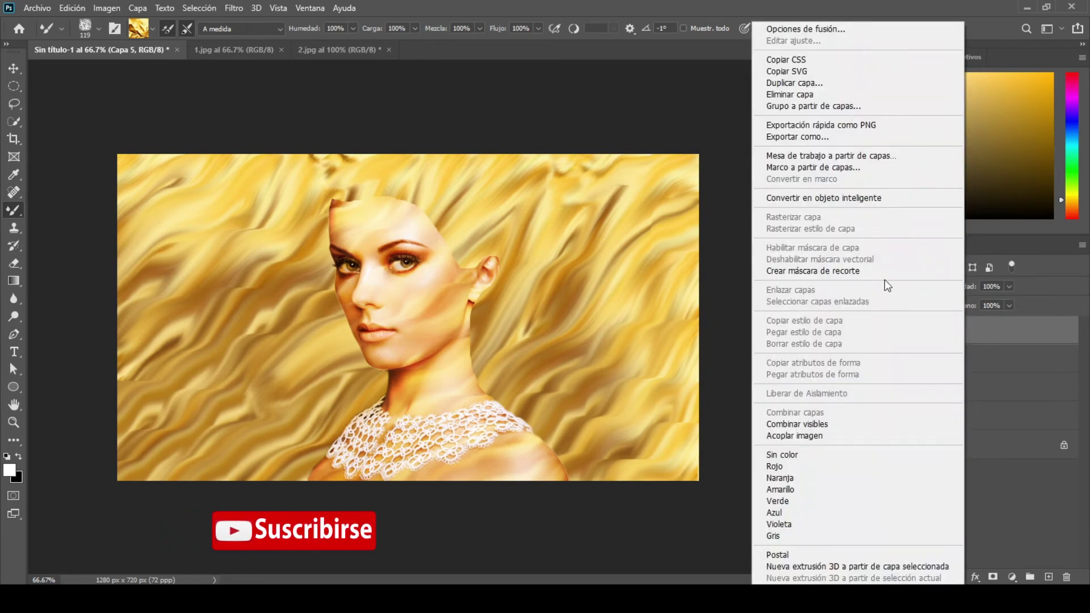
{"action": "left_click", "coordinate": [886, 272]}
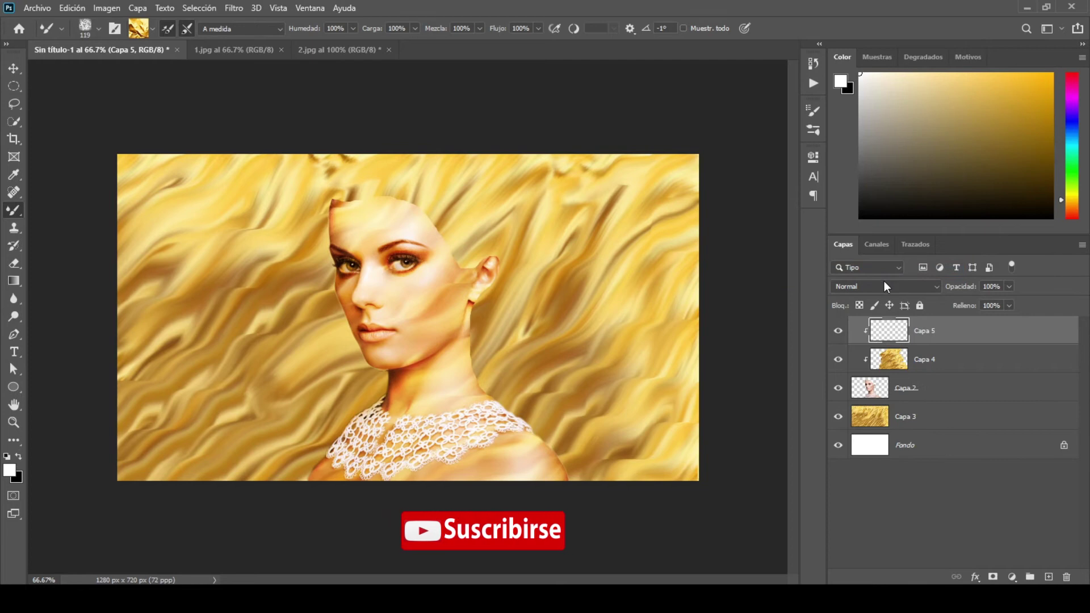
{"action": "left_click", "coordinate": [884, 285]}
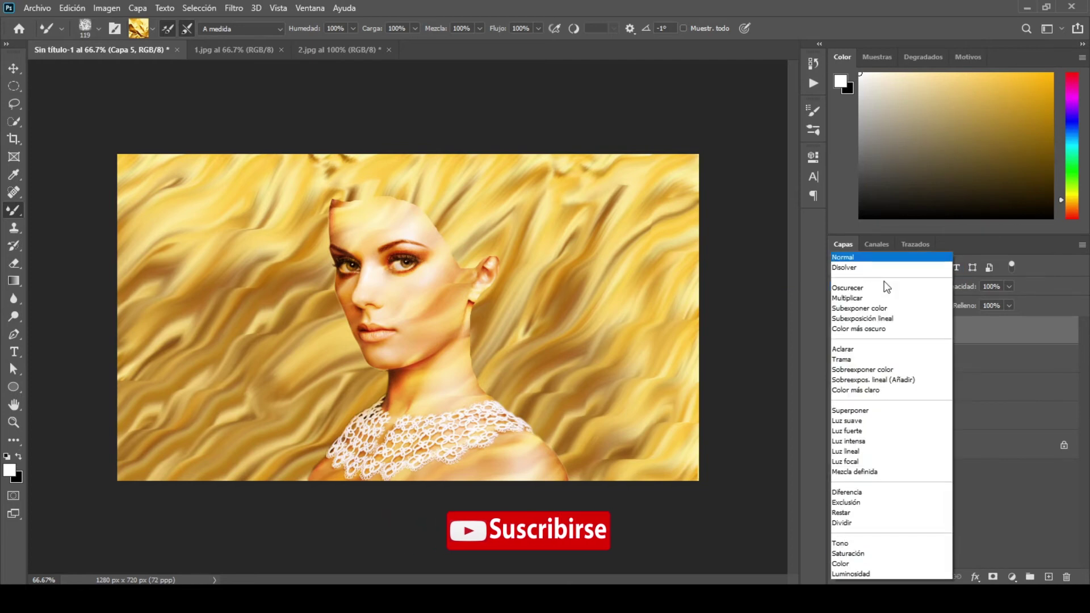
{"action": "left_click", "coordinate": [874, 408]}
Step: Paint diagonal gold strokes on Capa 5 over the woman from the forehead down to the shoulders
{"action": "mouse_move", "coordinate": [513, 255]}
{"action": "left_mouse_down"}
{"action": "mouse_move", "coordinate": [460, 168]}
{"action": "mouse_move", "coordinate": [306, 252]}
{"action": "mouse_move", "coordinate": [498, 218]}
{"action": "left_mouse_up"}
{"action": "mouse_move", "coordinate": [514, 173]}
{"action": "left_mouse_down"}
{"action": "mouse_move", "coordinate": [304, 284]}
{"action": "mouse_move", "coordinate": [375, 347]}
{"action": "left_mouse_up"}
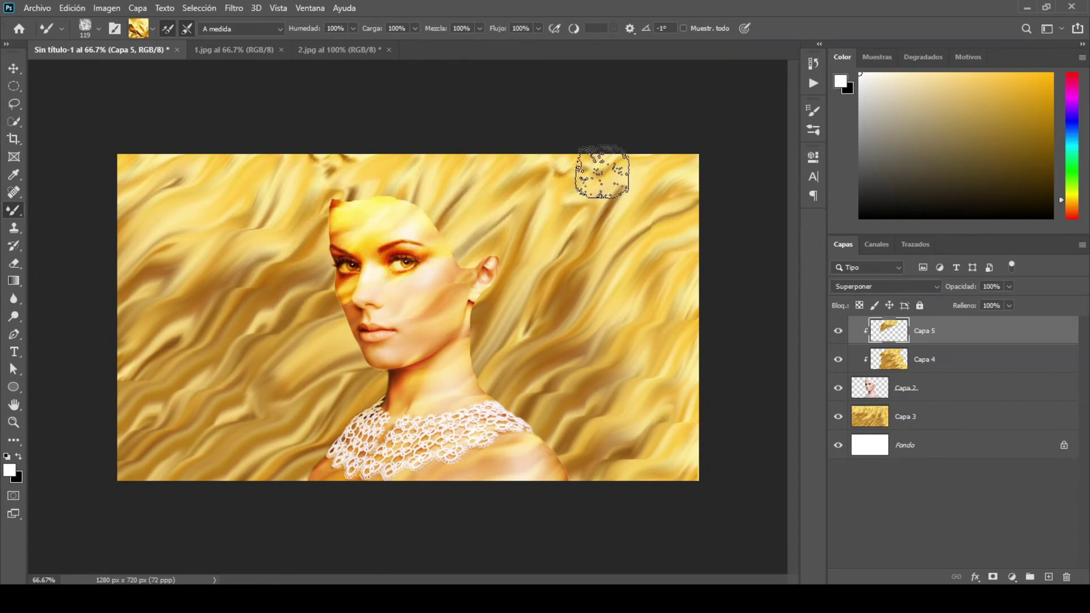
{"action": "left_click_drag", "start_coordinate": [511, 223], "coordinate": [305, 363]}
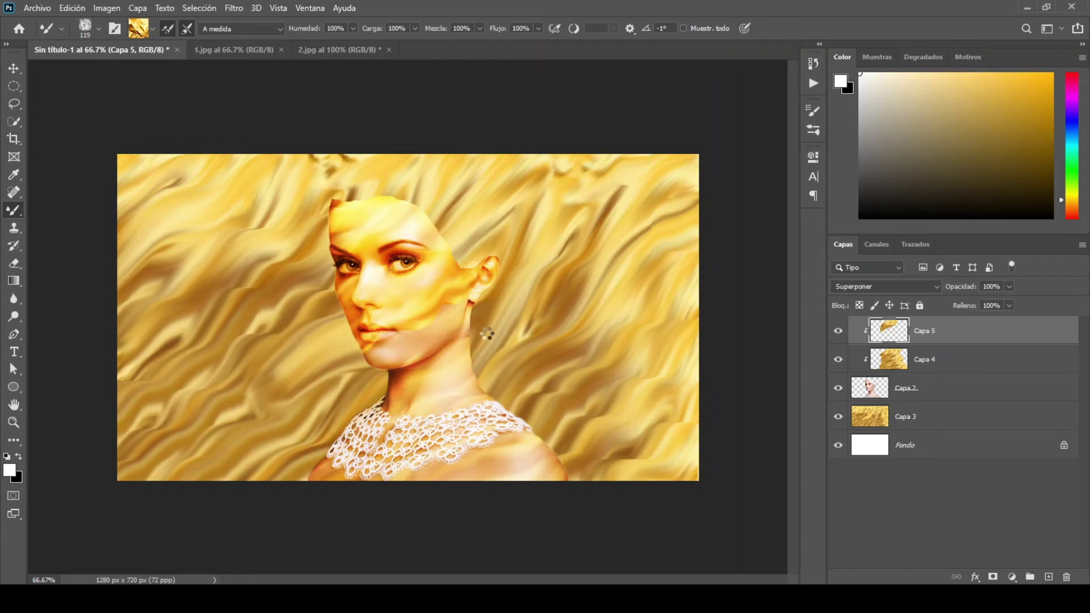
{"action": "mouse_move", "coordinate": [638, 186]}
{"action": "left_mouse_down"}
{"action": "mouse_move", "coordinate": [365, 323]}
{"action": "mouse_move", "coordinate": [292, 418]}
{"action": "left_mouse_up"}
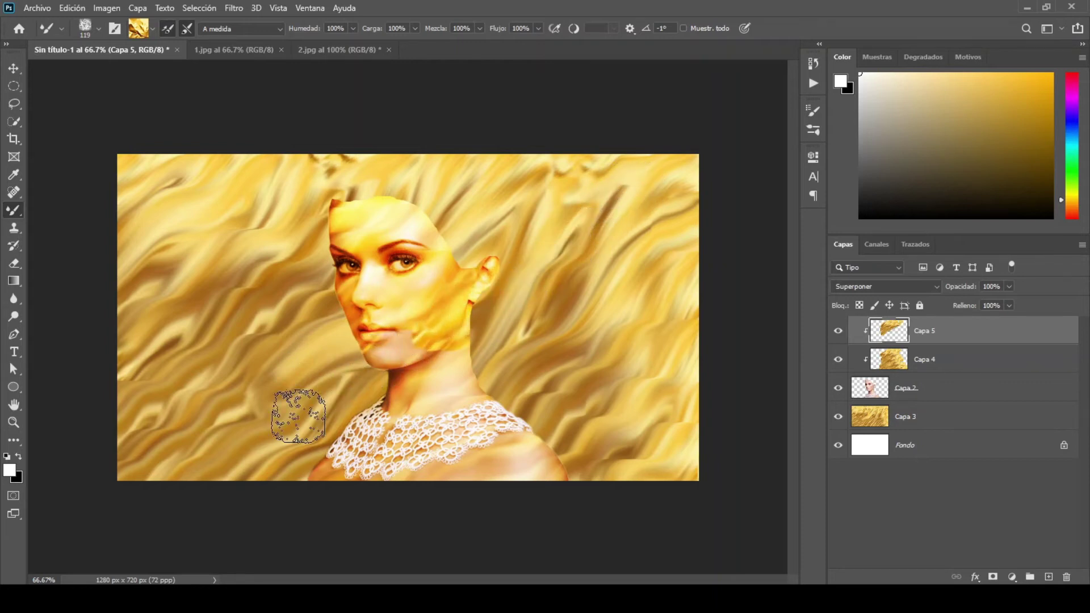
{"action": "mouse_move", "coordinate": [523, 331]}
{"action": "left_mouse_down"}
{"action": "mouse_move", "coordinate": [439, 370]}
{"action": "mouse_move", "coordinate": [275, 480]}
{"action": "left_mouse_up"}
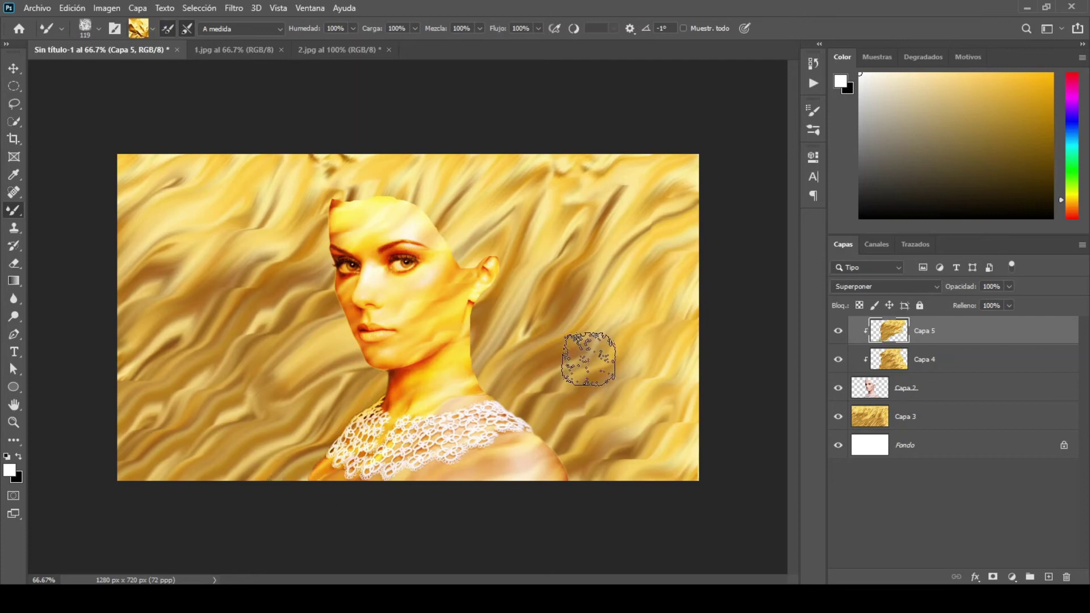
{"action": "left_click_drag", "start_coordinate": [476, 423], "coordinate": [354, 488]}
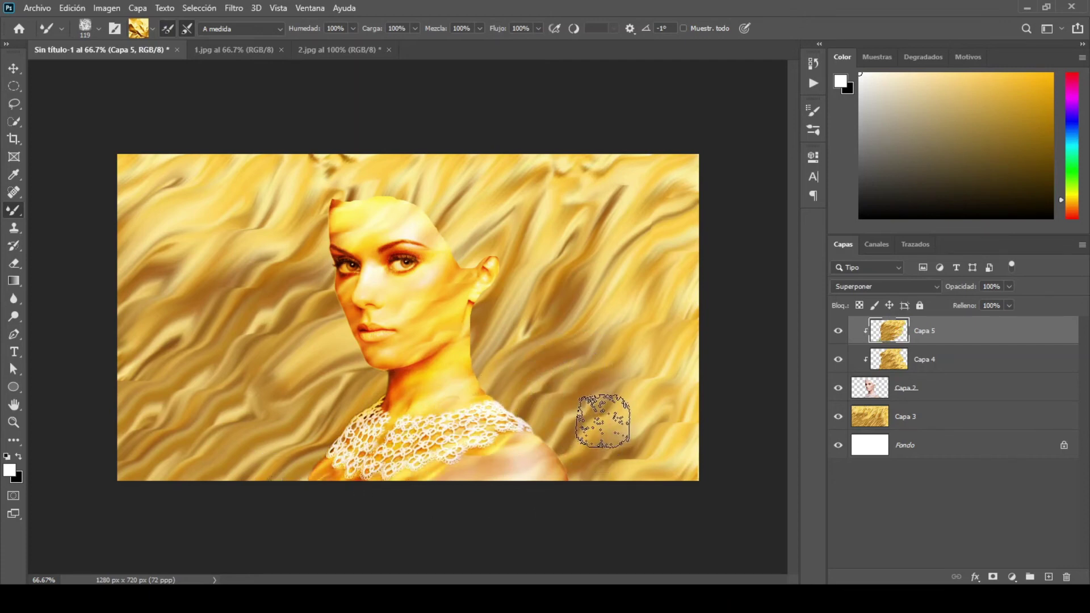
{"action": "mouse_move", "coordinate": [608, 395]}
{"action": "left_mouse_down"}
{"action": "mouse_move", "coordinate": [469, 462]}
{"action": "mouse_move", "coordinate": [408, 516]}
{"action": "left_mouse_up"}
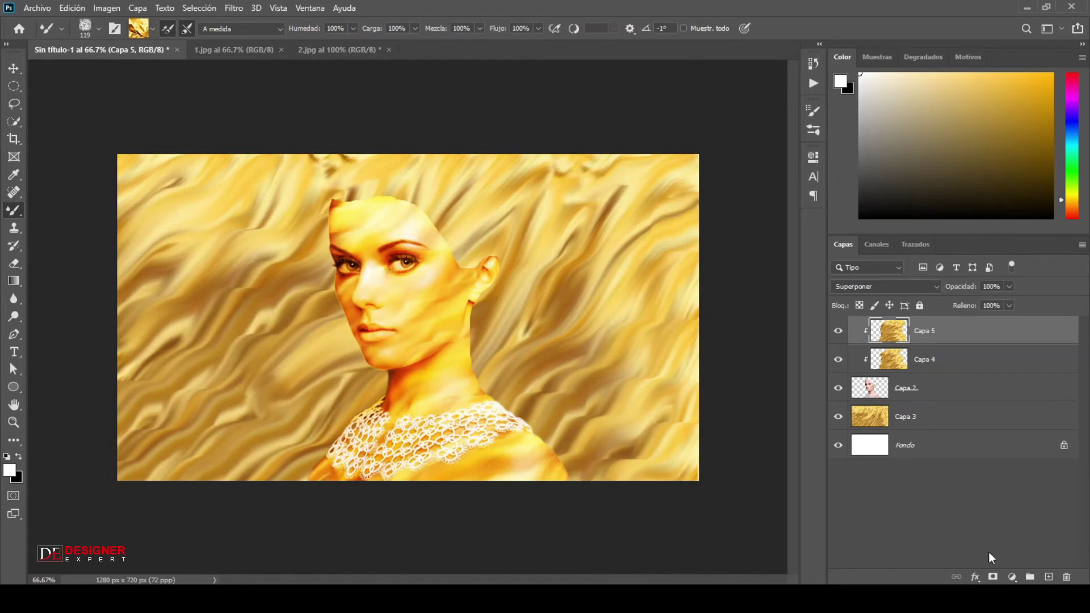
Step: Add a new layer above Capa 5 as a clipping mask and set its blend mode to Superponer
{"action": "left_click", "coordinate": [1049, 577]}
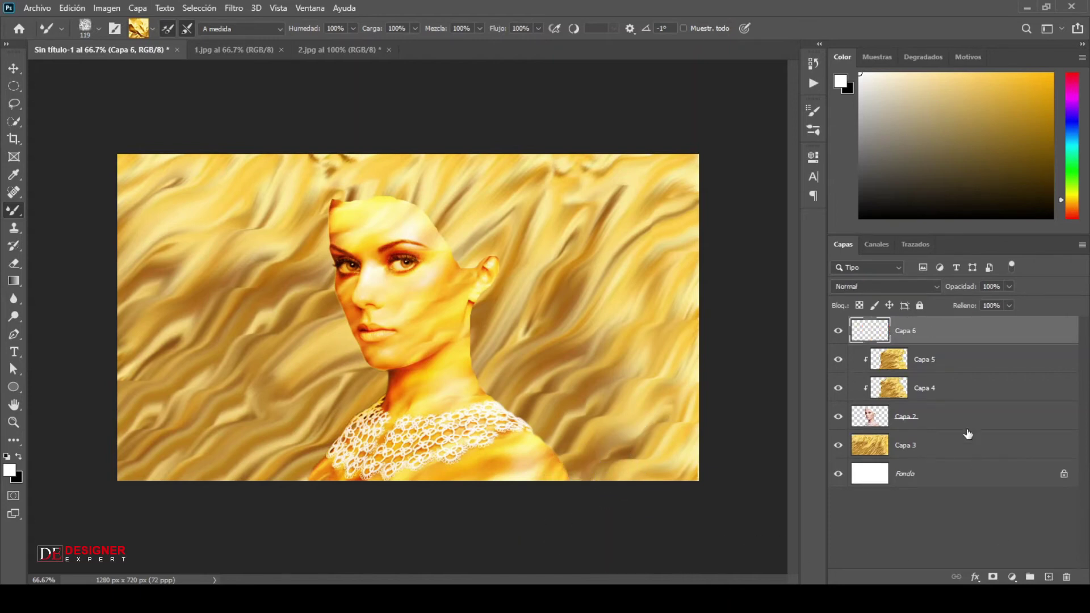
{"action": "right_click", "coordinate": [939, 325]}
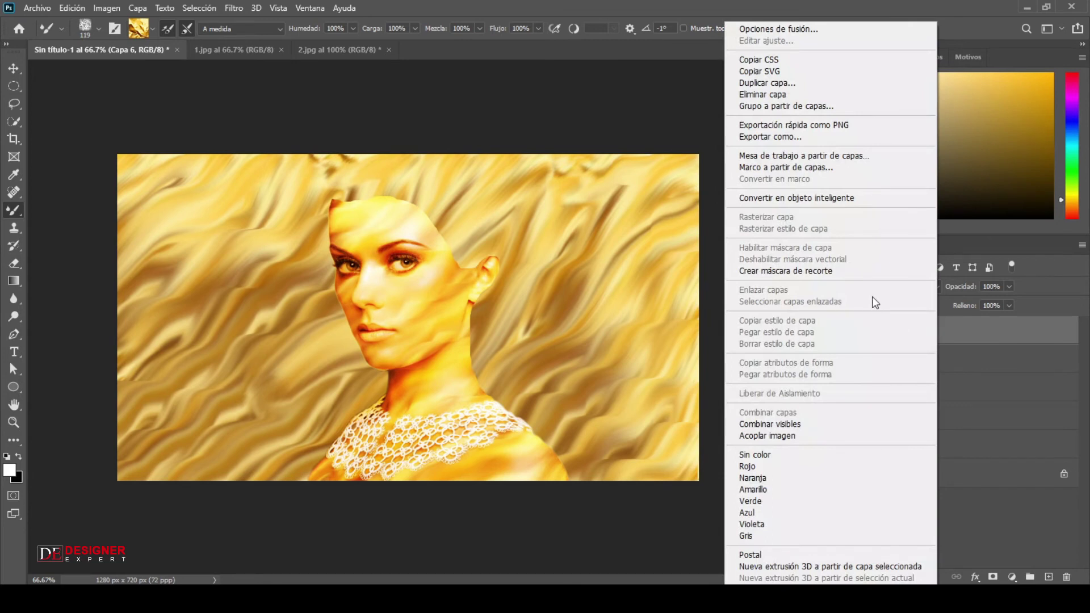
{"action": "left_click", "coordinate": [859, 274]}
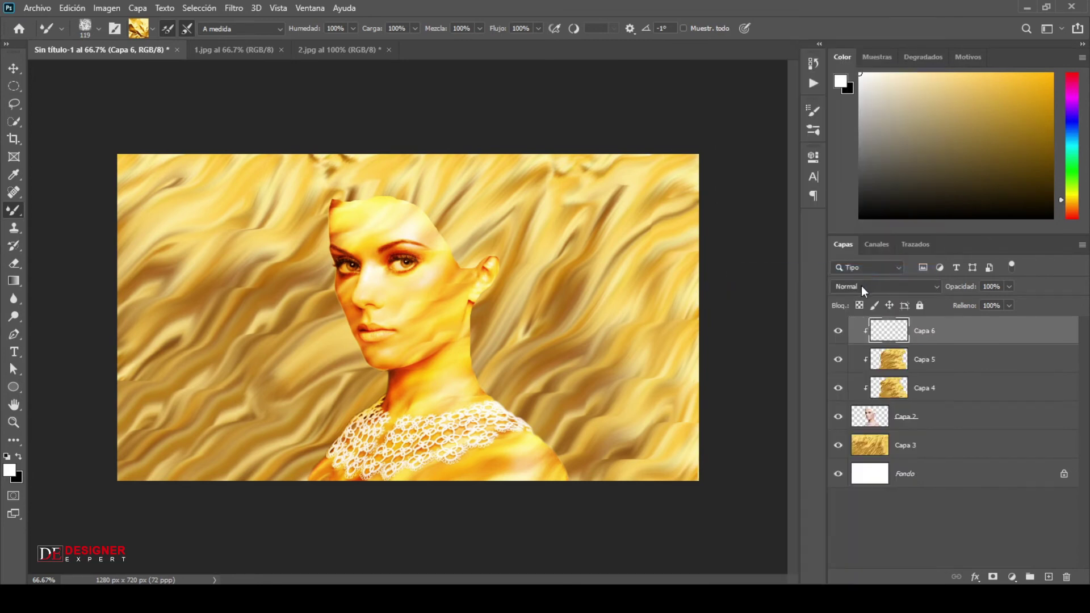
{"action": "left_click", "coordinate": [861, 285]}
{"action": "left_click", "coordinate": [873, 410]}
Step: Paint diagonal gold strokes on Capa 6 until the woman's face, neck and shoulders are covered
{"action": "mouse_move", "coordinate": [444, 161]}
{"action": "left_mouse_down"}
{"action": "mouse_move", "coordinate": [292, 243]}
{"action": "mouse_move", "coordinate": [523, 165]}
{"action": "mouse_move", "coordinate": [324, 292]}
{"action": "left_mouse_up"}
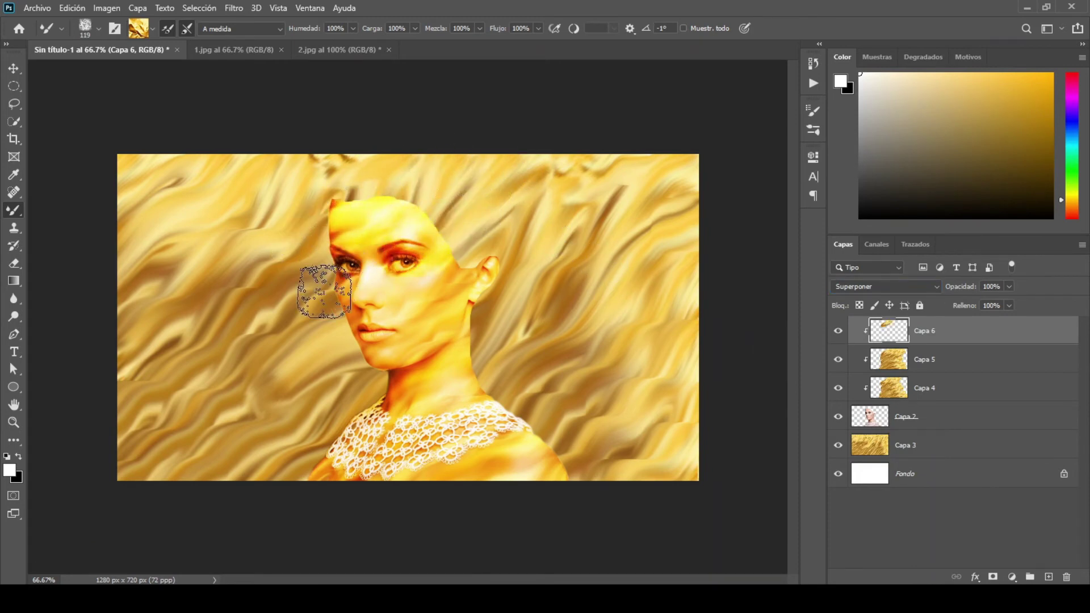
{"action": "mouse_move", "coordinate": [570, 187]}
{"action": "left_mouse_down"}
{"action": "mouse_move", "coordinate": [316, 360]}
{"action": "mouse_move", "coordinate": [328, 361]}
{"action": "left_mouse_up"}
{"action": "left_click_drag", "start_coordinate": [480, 321], "coordinate": [339, 393]}
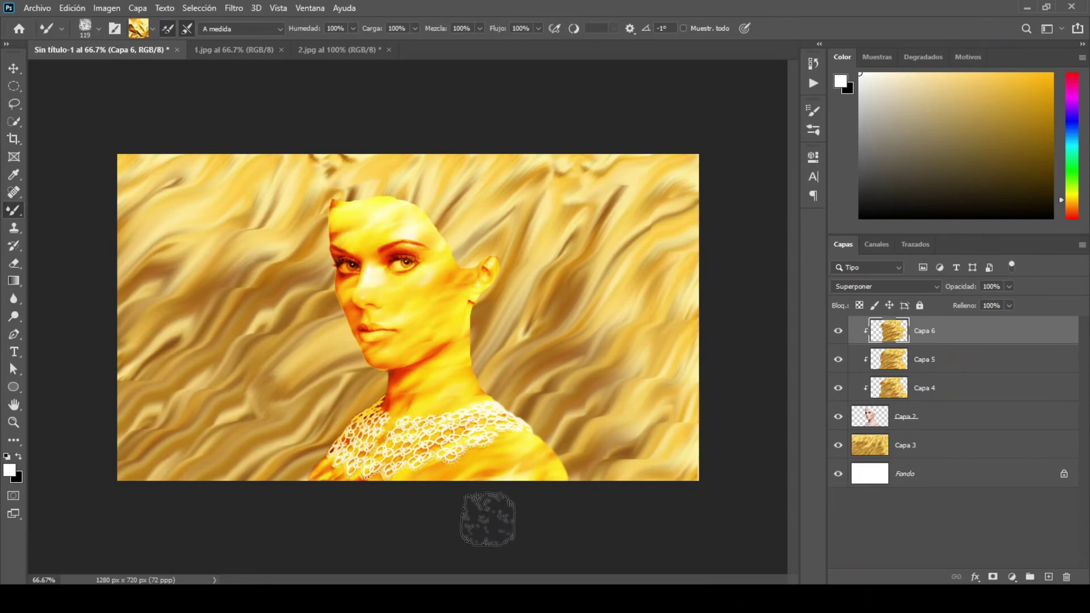
Step: Add an empty layer directly above Capa 3 and set its blend mode to Superponer
{"action": "left_click", "coordinate": [966, 452]}
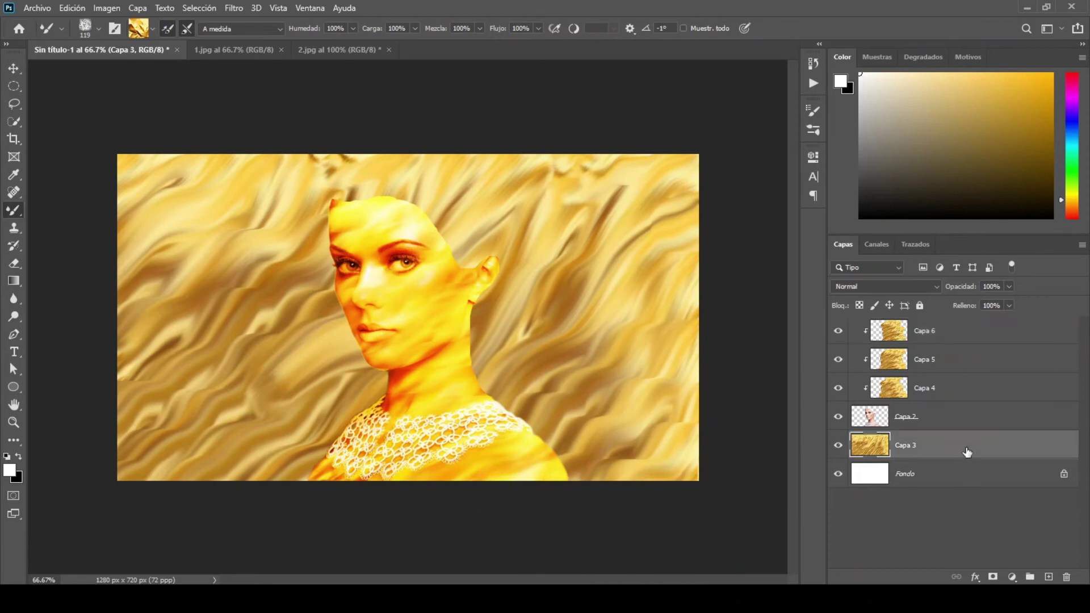
{"action": "left_click", "coordinate": [1050, 576]}
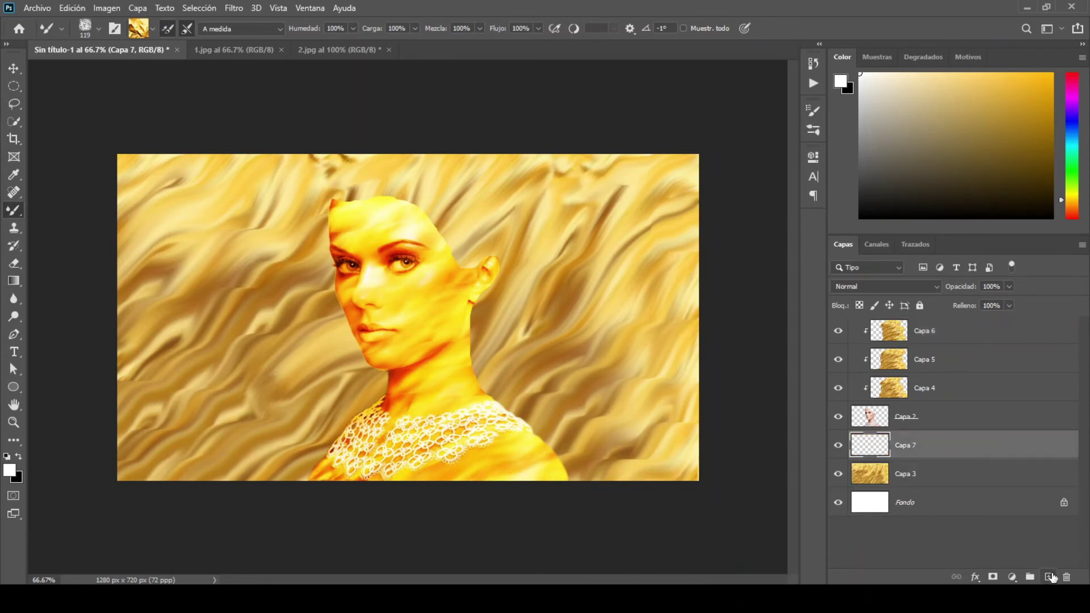
{"action": "left_click", "coordinate": [872, 287]}
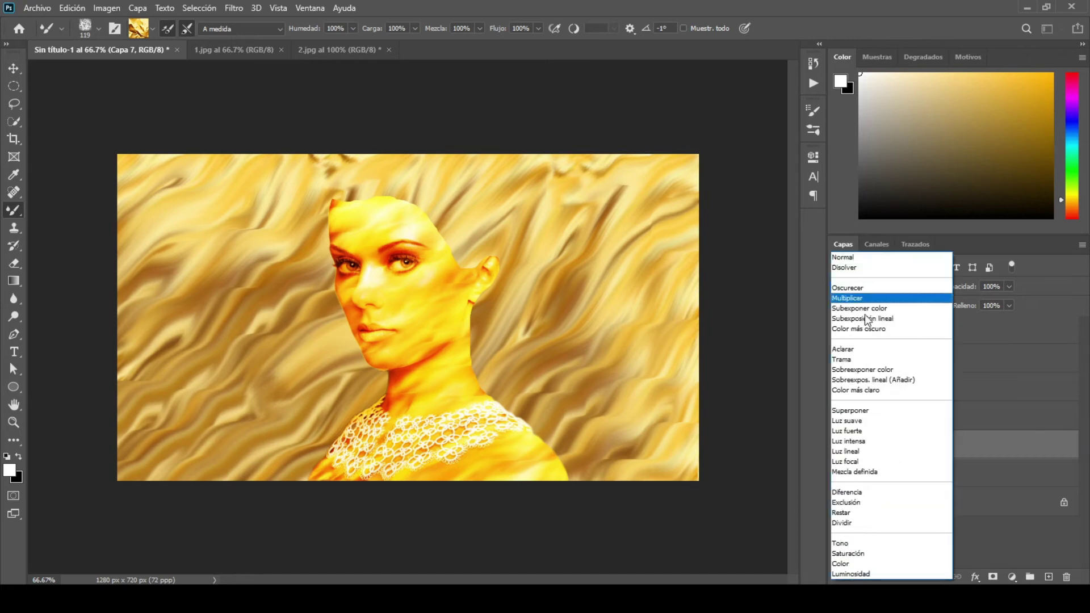
{"action": "left_click", "coordinate": [867, 411]}
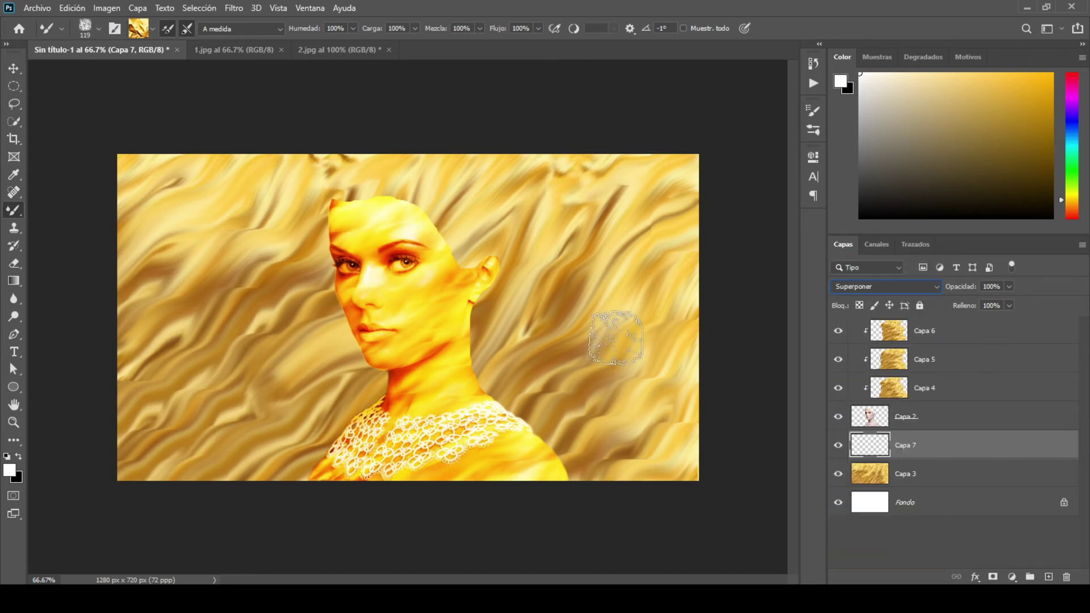
Step: Paint long diagonal gold strokes from upper right to lower left on Capa 7 until the whole background is covered
{"action": "mouse_move", "coordinate": [440, 170]}
{"action": "left_mouse_down"}
{"action": "mouse_move", "coordinate": [428, 164]}
{"action": "mouse_move", "coordinate": [287, 244]}
{"action": "mouse_move", "coordinate": [110, 396]}
{"action": "mouse_move", "coordinate": [131, 391]}
{"action": "left_mouse_up"}
{"action": "mouse_move", "coordinate": [475, 182]}
{"action": "left_mouse_down"}
{"action": "mouse_move", "coordinate": [336, 283]}
{"action": "mouse_move", "coordinate": [107, 480]}
{"action": "left_mouse_up"}
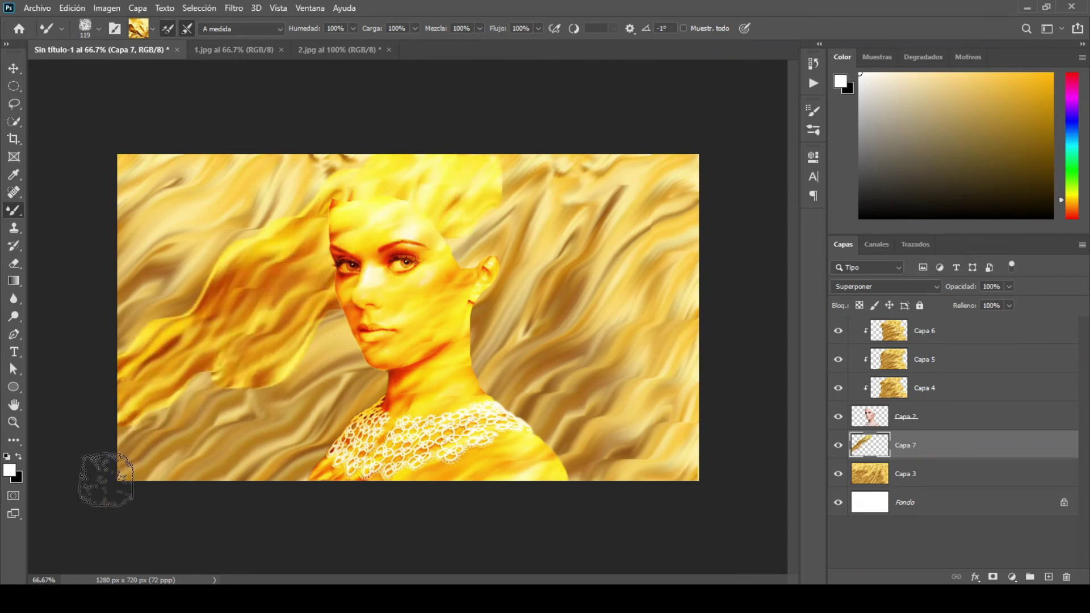
{"action": "mouse_move", "coordinate": [555, 165]}
{"action": "left_mouse_down"}
{"action": "mouse_move", "coordinate": [529, 175]}
{"action": "mouse_move", "coordinate": [465, 255]}
{"action": "mouse_move", "coordinate": [402, 291]}
{"action": "mouse_move", "coordinate": [366, 328]}
{"action": "left_mouse_up"}
{"action": "left_click_drag", "start_coordinate": [286, 380], "coordinate": [127, 499]}
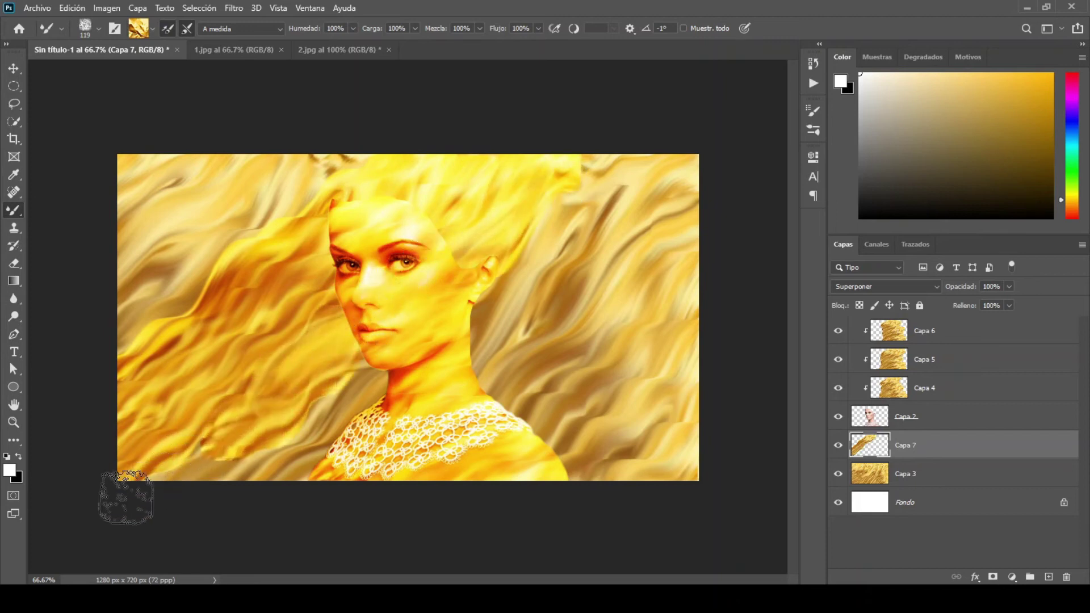
{"action": "mouse_move", "coordinate": [585, 182]}
{"action": "left_mouse_down"}
{"action": "mouse_move", "coordinate": [561, 223]}
{"action": "mouse_move", "coordinate": [408, 377]}
{"action": "mouse_move", "coordinate": [300, 434]}
{"action": "mouse_move", "coordinate": [199, 511]}
{"action": "left_mouse_up"}
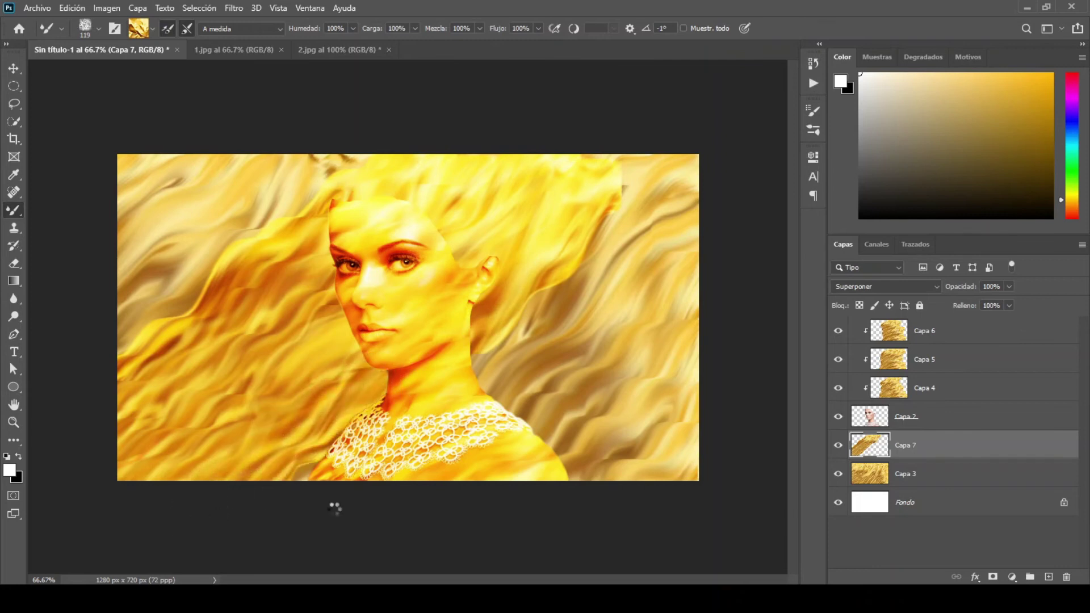
{"action": "mouse_move", "coordinate": [639, 180]}
{"action": "left_mouse_down"}
{"action": "mouse_move", "coordinate": [543, 317]}
{"action": "mouse_move", "coordinate": [425, 411]}
{"action": "mouse_move", "coordinate": [357, 439]}
{"action": "mouse_move", "coordinate": [291, 490]}
{"action": "left_mouse_up"}
{"action": "mouse_move", "coordinate": [648, 266]}
{"action": "left_mouse_down"}
{"action": "mouse_move", "coordinate": [647, 280]}
{"action": "mouse_move", "coordinate": [530, 377]}
{"action": "mouse_move", "coordinate": [376, 469]}
{"action": "mouse_move", "coordinate": [361, 499]}
{"action": "left_mouse_up"}
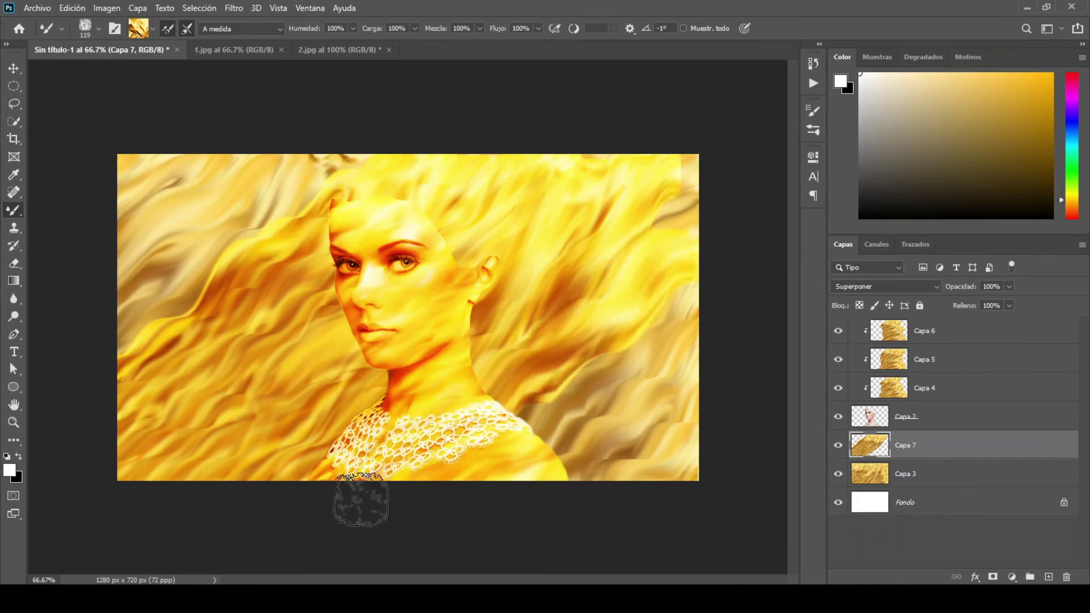
{"action": "mouse_move", "coordinate": [701, 281]}
{"action": "left_mouse_down"}
{"action": "mouse_move", "coordinate": [641, 358]}
{"action": "mouse_move", "coordinate": [506, 456]}
{"action": "mouse_move", "coordinate": [395, 511]}
{"action": "left_mouse_up"}
{"action": "left_click_drag", "start_coordinate": [717, 351], "coordinate": [499, 503]}
{"action": "left_click_drag", "start_coordinate": [693, 433], "coordinate": [598, 501]}
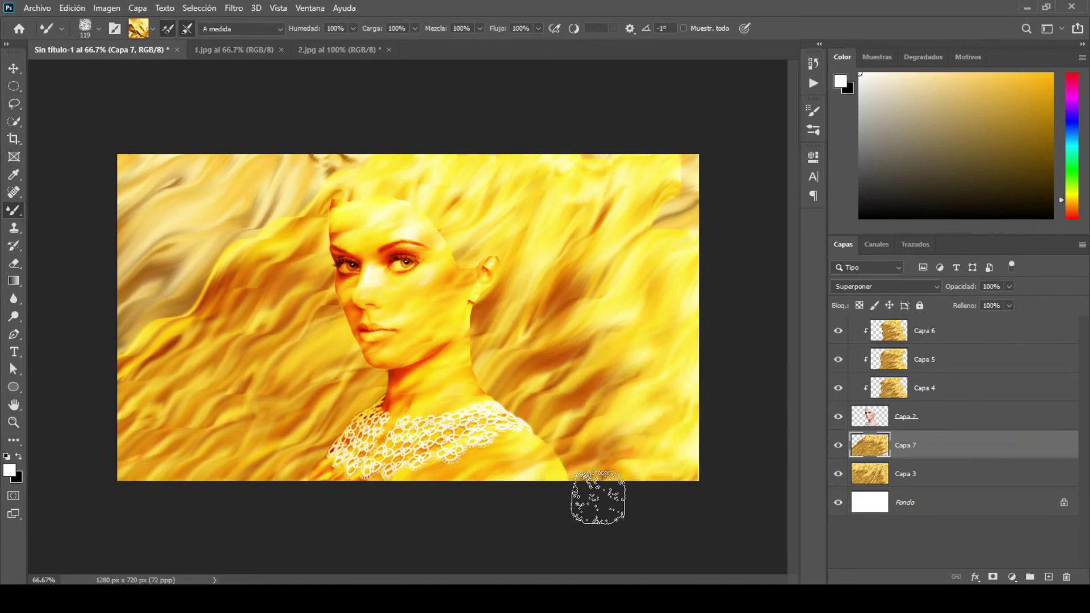
{"action": "left_click_drag", "start_coordinate": [357, 158], "coordinate": [68, 360]}
{"action": "mouse_move", "coordinate": [304, 134]}
{"action": "left_mouse_down"}
{"action": "mouse_move", "coordinate": [238, 192]}
{"action": "mouse_move", "coordinate": [74, 294]}
{"action": "left_mouse_up"}
{"action": "mouse_move", "coordinate": [199, 156]}
{"action": "left_mouse_down"}
{"action": "mouse_move", "coordinate": [121, 228]}
{"action": "mouse_move", "coordinate": [86, 241]}
{"action": "left_mouse_up"}
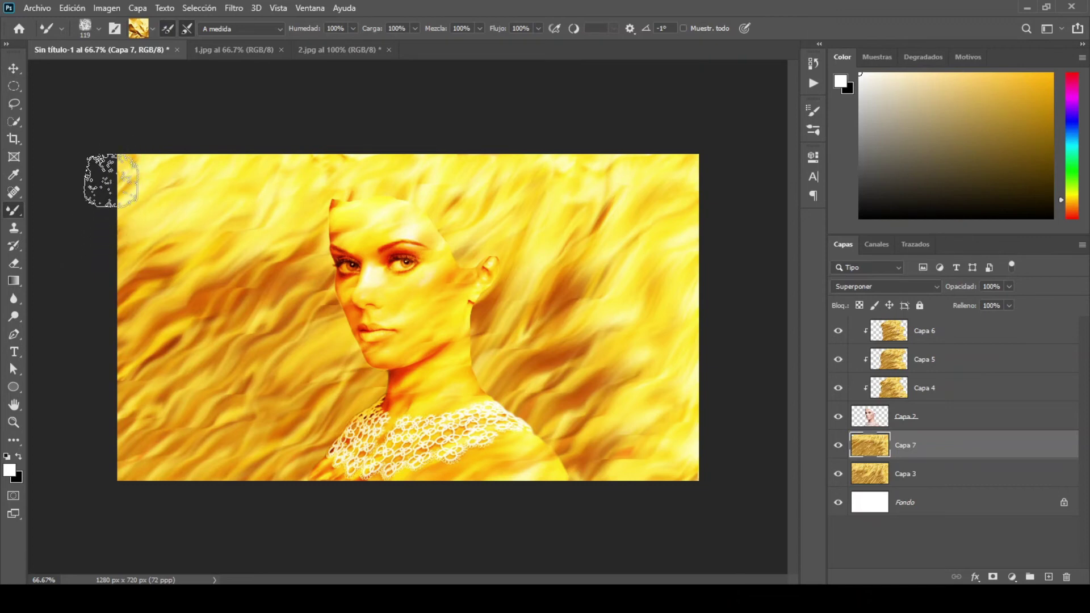
Step: Add an empty layer directly above Capa 7 and set its blend mode to Superponer
{"action": "left_click", "coordinate": [1048, 578]}
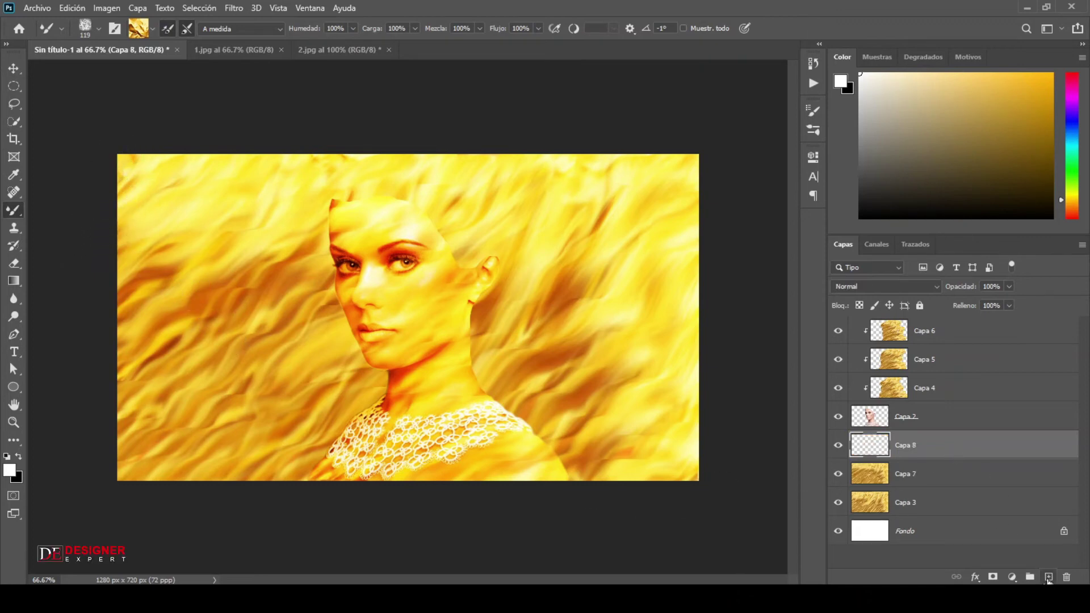
{"action": "left_click", "coordinate": [865, 282]}
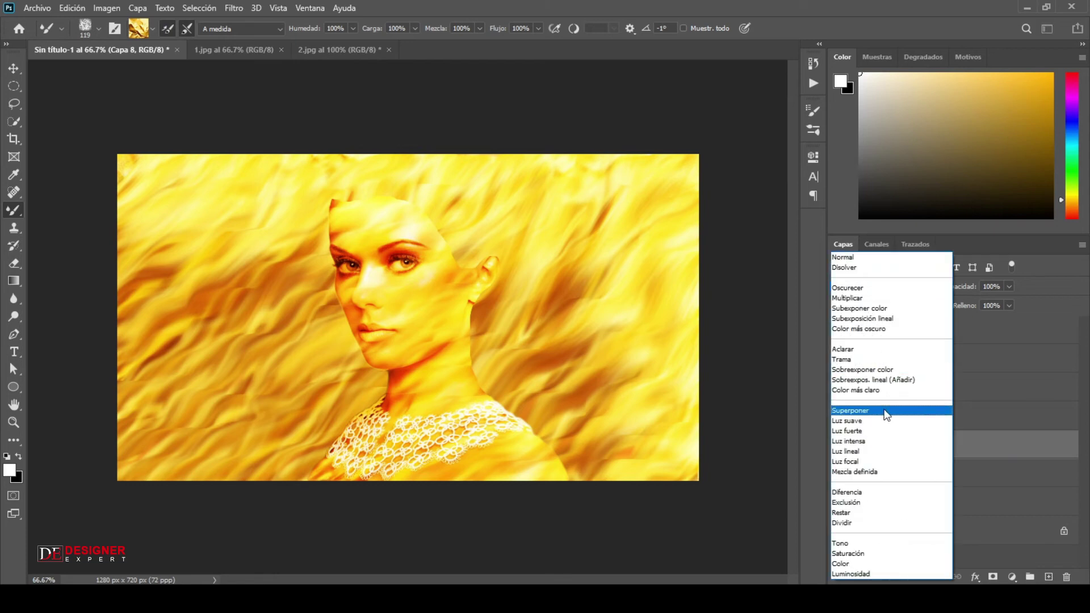
{"action": "left_click", "coordinate": [886, 412]}
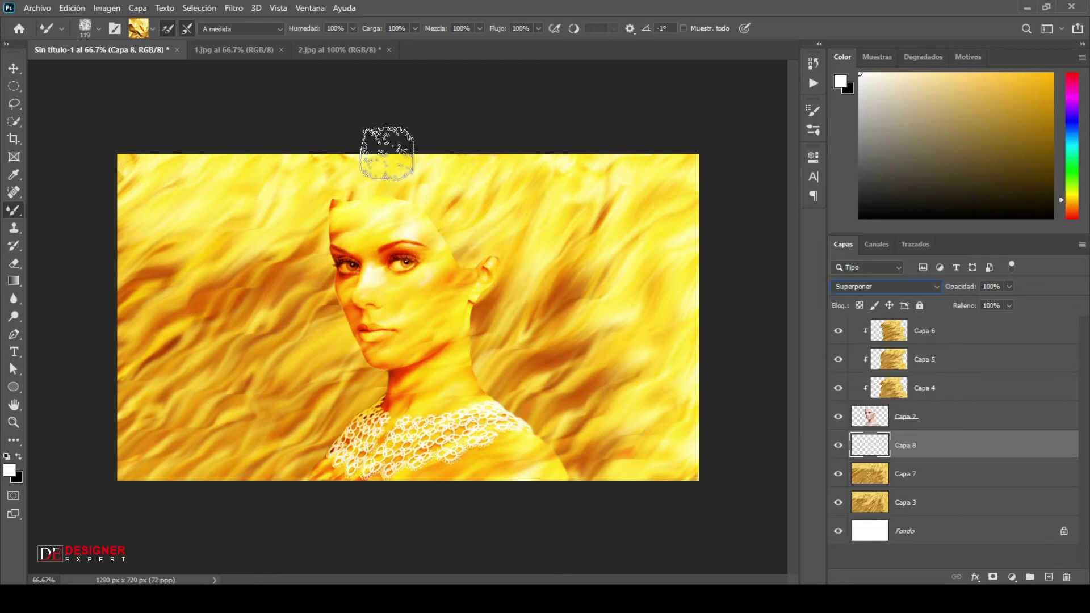
Step: Paint long diagonal gold strokes from upper right to lower left on Capa 8 until the whole background is covered
{"action": "mouse_move", "coordinate": [367, 159]}
{"action": "left_mouse_down"}
{"action": "mouse_move", "coordinate": [253, 262]}
{"action": "mouse_move", "coordinate": [118, 328]}
{"action": "mouse_move", "coordinate": [78, 360]}
{"action": "left_mouse_up"}
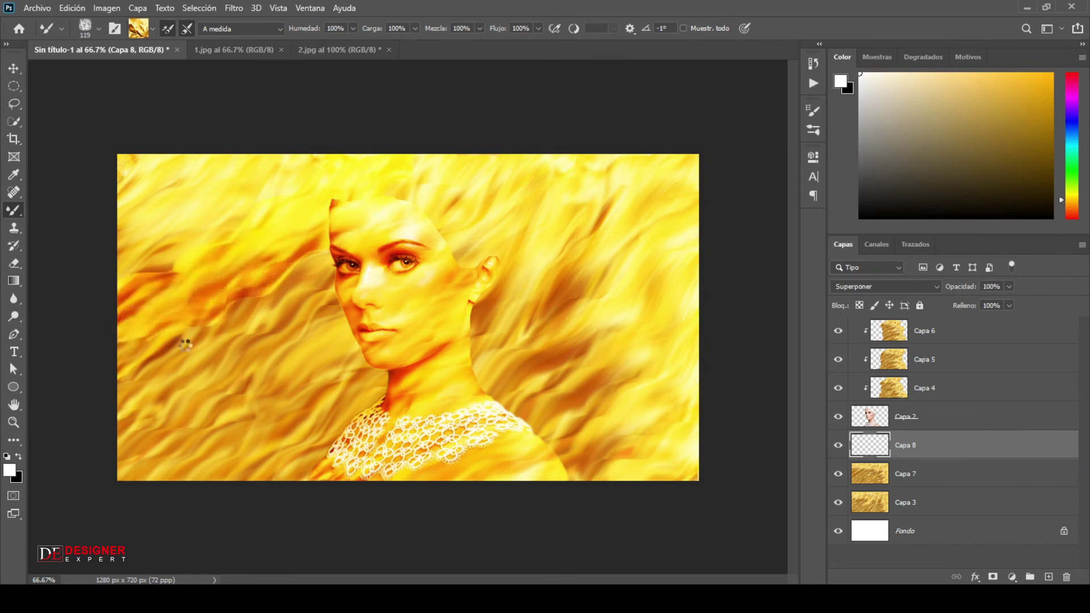
{"action": "mouse_move", "coordinate": [447, 166]}
{"action": "left_mouse_down"}
{"action": "mouse_move", "coordinate": [408, 209]}
{"action": "mouse_move", "coordinate": [98, 419]}
{"action": "left_mouse_up"}
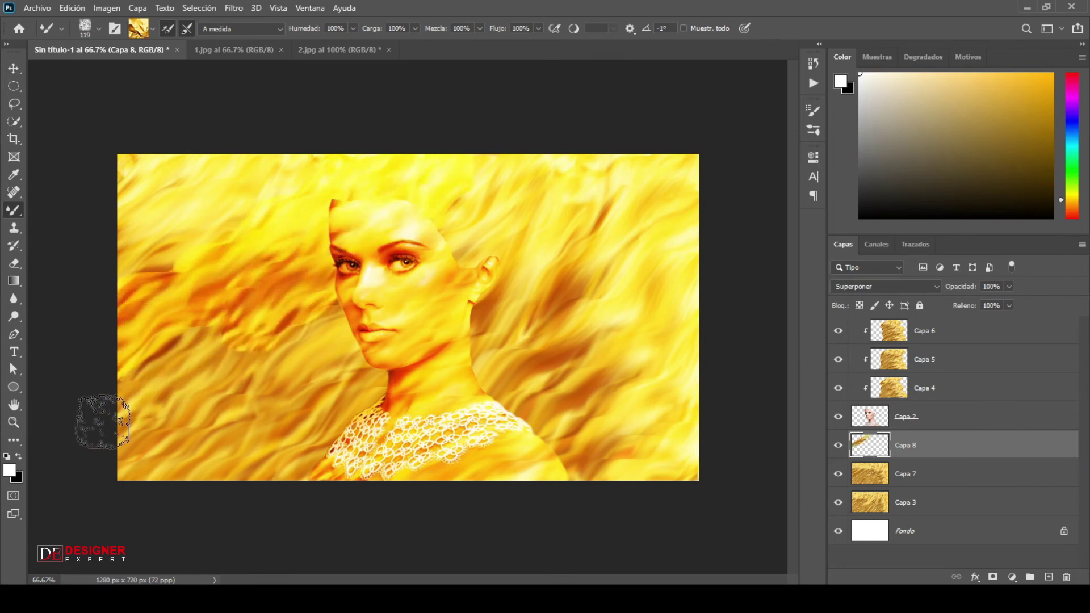
{"action": "mouse_move", "coordinate": [469, 231]}
{"action": "left_mouse_down"}
{"action": "mouse_move", "coordinate": [333, 334]}
{"action": "mouse_move", "coordinate": [97, 479]}
{"action": "left_mouse_up"}
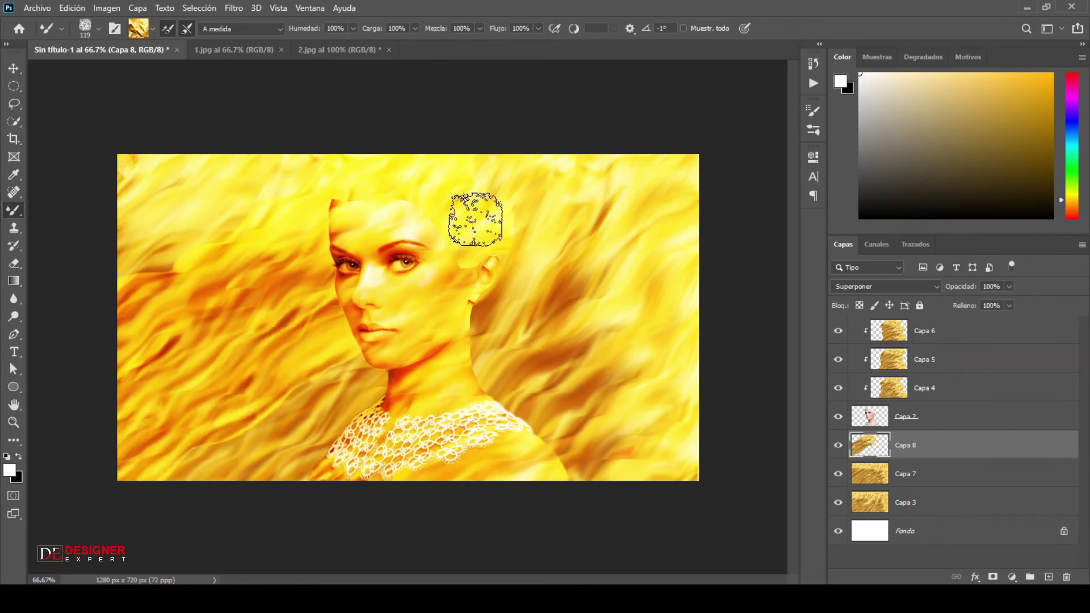
{"action": "mouse_move", "coordinate": [598, 175]}
{"action": "left_mouse_down"}
{"action": "mouse_move", "coordinate": [540, 233]}
{"action": "mouse_move", "coordinate": [498, 292]}
{"action": "mouse_move", "coordinate": [427, 341]}
{"action": "mouse_move", "coordinate": [174, 469]}
{"action": "mouse_move", "coordinate": [146, 498]}
{"action": "left_mouse_up"}
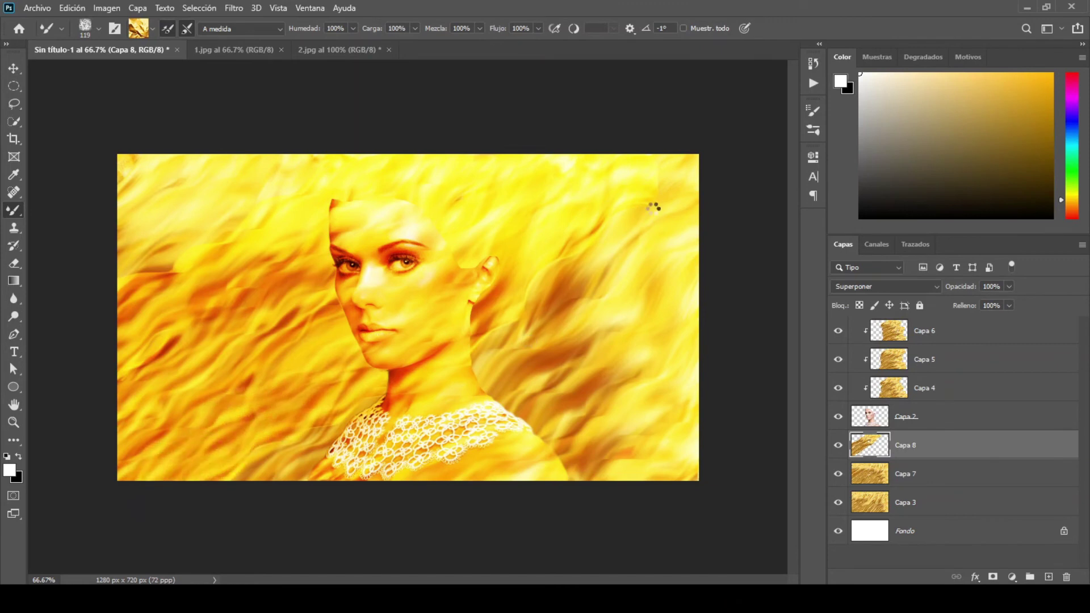
{"action": "mouse_move", "coordinate": [652, 212]}
{"action": "left_mouse_down"}
{"action": "mouse_move", "coordinate": [541, 293]}
{"action": "mouse_move", "coordinate": [523, 323]}
{"action": "mouse_move", "coordinate": [439, 390]}
{"action": "mouse_move", "coordinate": [227, 499]}
{"action": "left_mouse_up"}
{"action": "mouse_move", "coordinate": [639, 276]}
{"action": "left_mouse_down"}
{"action": "mouse_move", "coordinate": [637, 294]}
{"action": "mouse_move", "coordinate": [493, 419]}
{"action": "mouse_move", "coordinate": [309, 511]}
{"action": "left_mouse_up"}
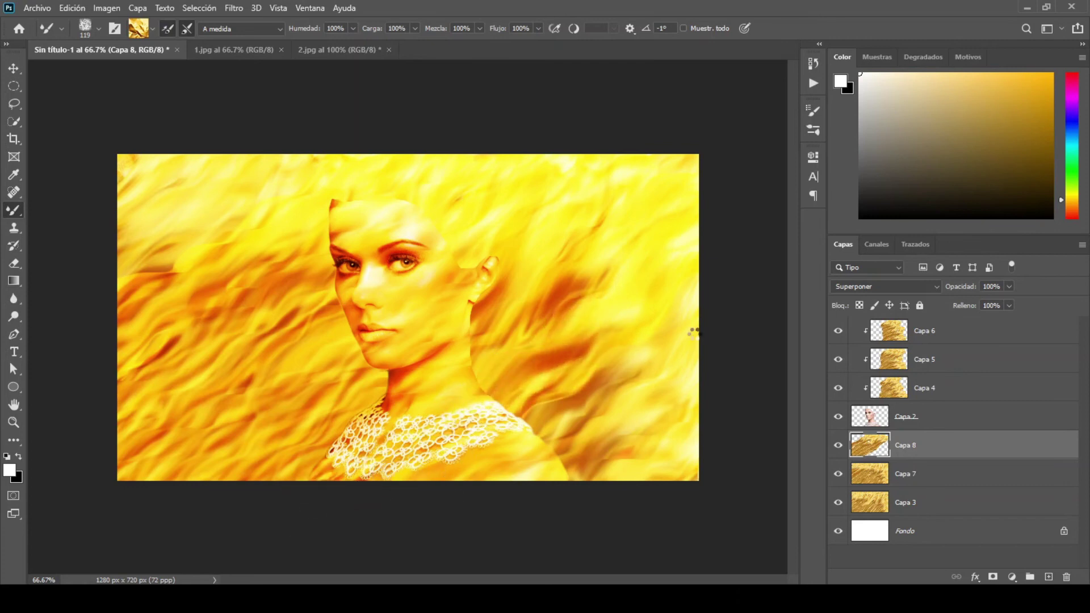
{"action": "mouse_move", "coordinate": [705, 295]}
{"action": "left_mouse_down"}
{"action": "mouse_move", "coordinate": [602, 388]}
{"action": "mouse_move", "coordinate": [383, 521]}
{"action": "left_mouse_up"}
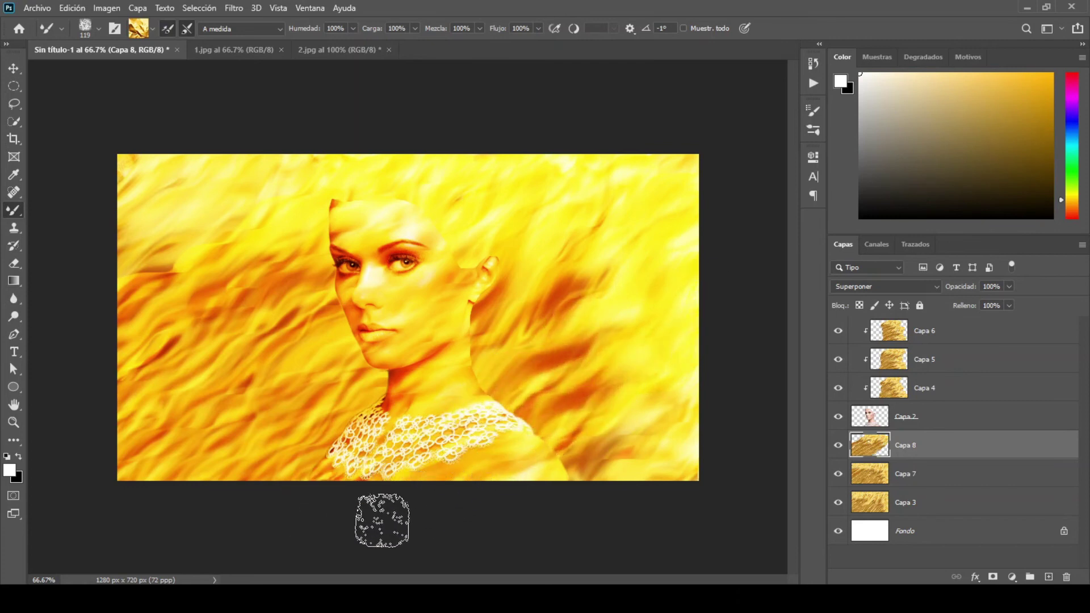
{"action": "left_click_drag", "start_coordinate": [720, 365], "coordinate": [516, 503]}
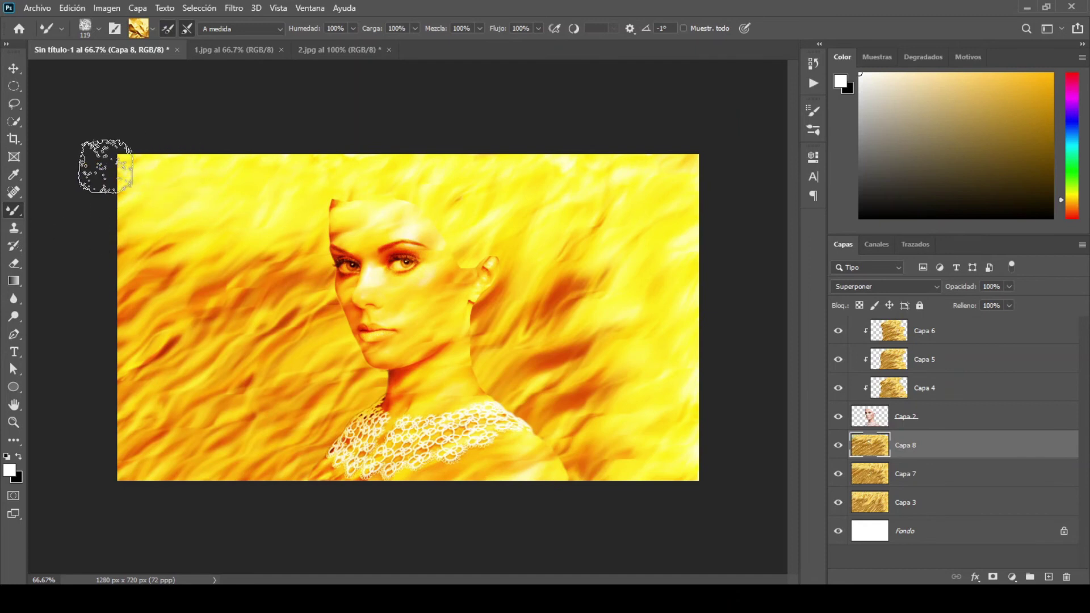
Step: On Capa 2, reduce the Mixer Brush to 98 px and paint strokes sweeping up and right from the top and back of the woman's head
{"action": "left_click", "coordinate": [923, 422]}
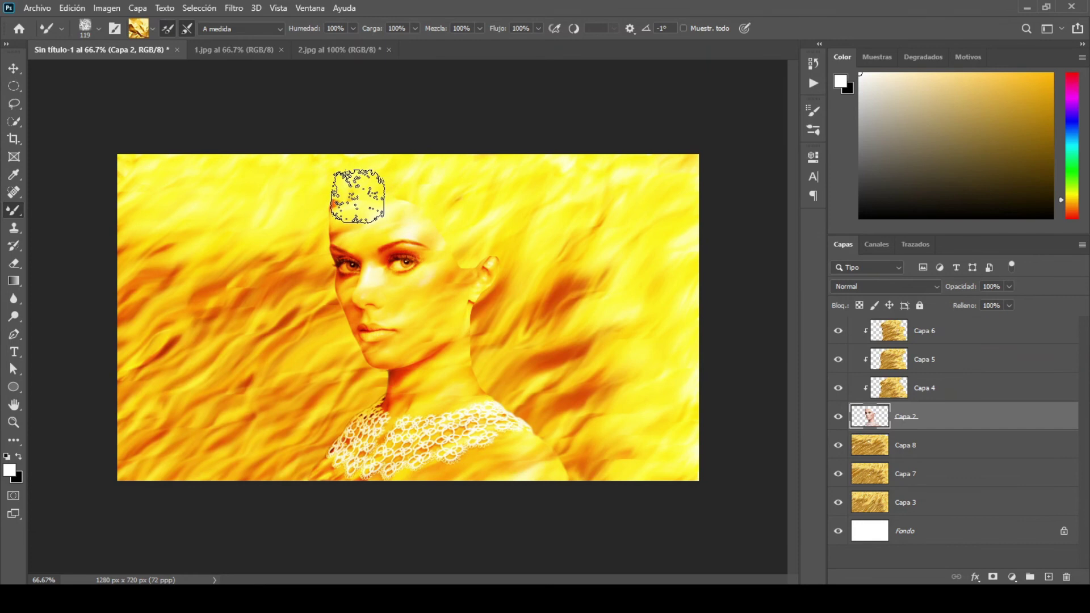
{"action": "right_click", "coordinate": [357, 196], "text": "alt"}
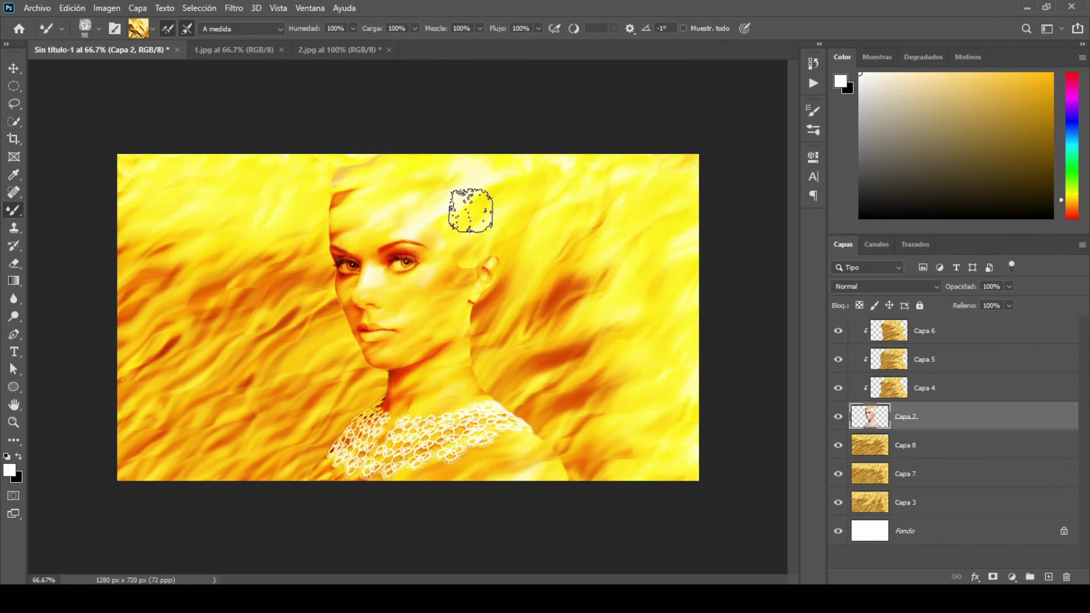
{"action": "left_click_drag", "start_coordinate": [447, 221], "coordinate": [542, 168]}
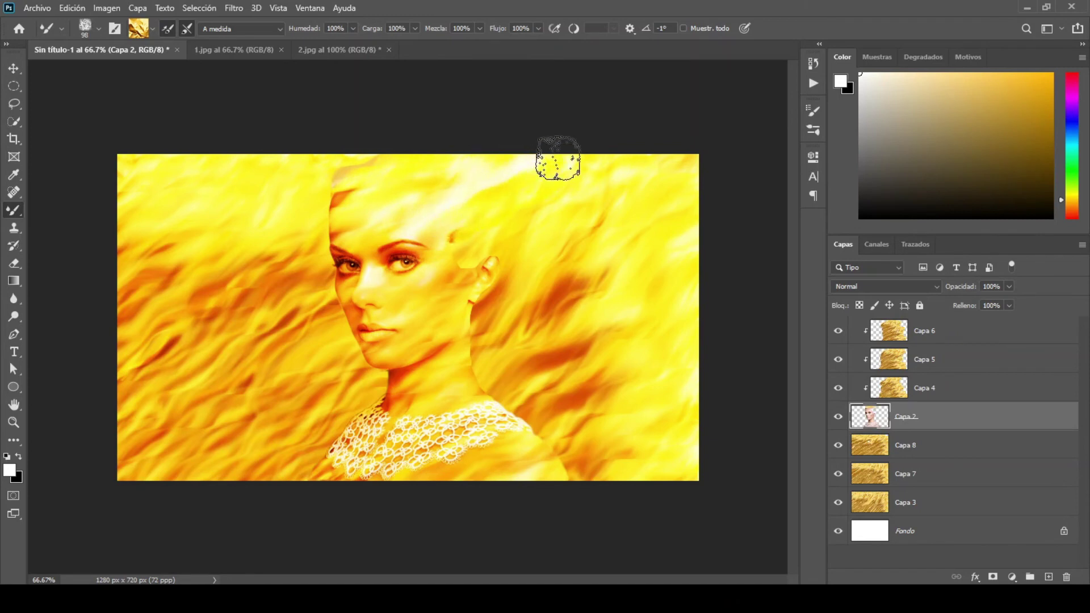
{"action": "left_click_drag", "start_coordinate": [452, 255], "coordinate": [636, 151]}
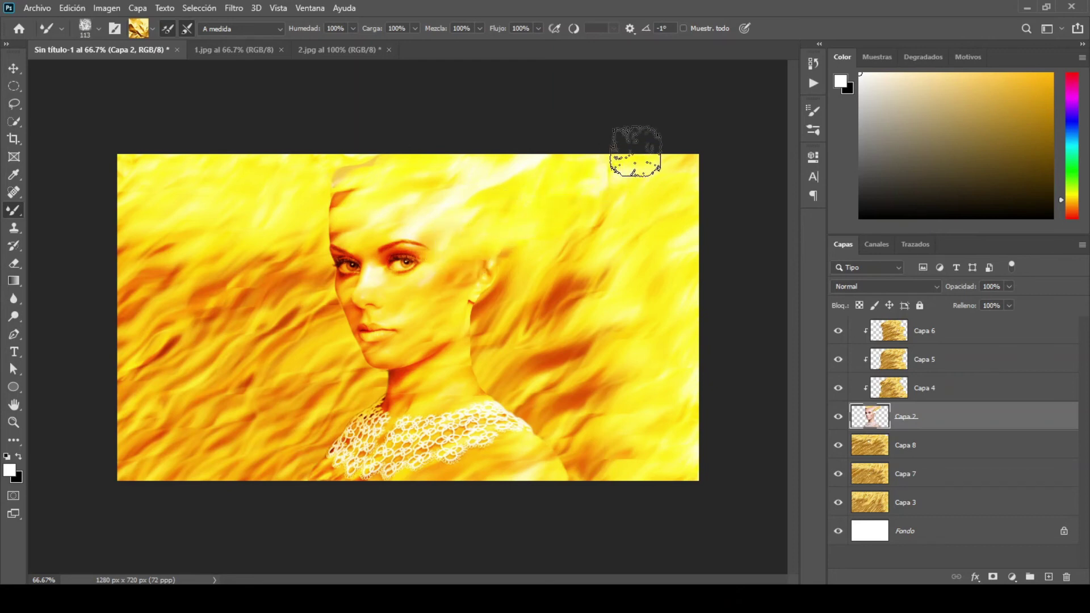
Step: With a 113 px brush on Capa 2, paint strokes from the woman's ear, neck, shoulder and lace collar towards the picture's right edge
{"action": "mouse_move", "coordinate": [474, 271]}
{"action": "left_mouse_down"}
{"action": "mouse_move", "coordinate": [645, 180]}
{"action": "mouse_move", "coordinate": [718, 173]}
{"action": "left_mouse_up"}
{"action": "mouse_move", "coordinate": [467, 312]}
{"action": "left_mouse_down"}
{"action": "mouse_move", "coordinate": [515, 302]}
{"action": "mouse_move", "coordinate": [724, 177]}
{"action": "left_mouse_up"}
{"action": "mouse_move", "coordinate": [470, 363]}
{"action": "left_mouse_down"}
{"action": "mouse_move", "coordinate": [535, 346]}
{"action": "mouse_move", "coordinate": [720, 224]}
{"action": "left_mouse_up"}
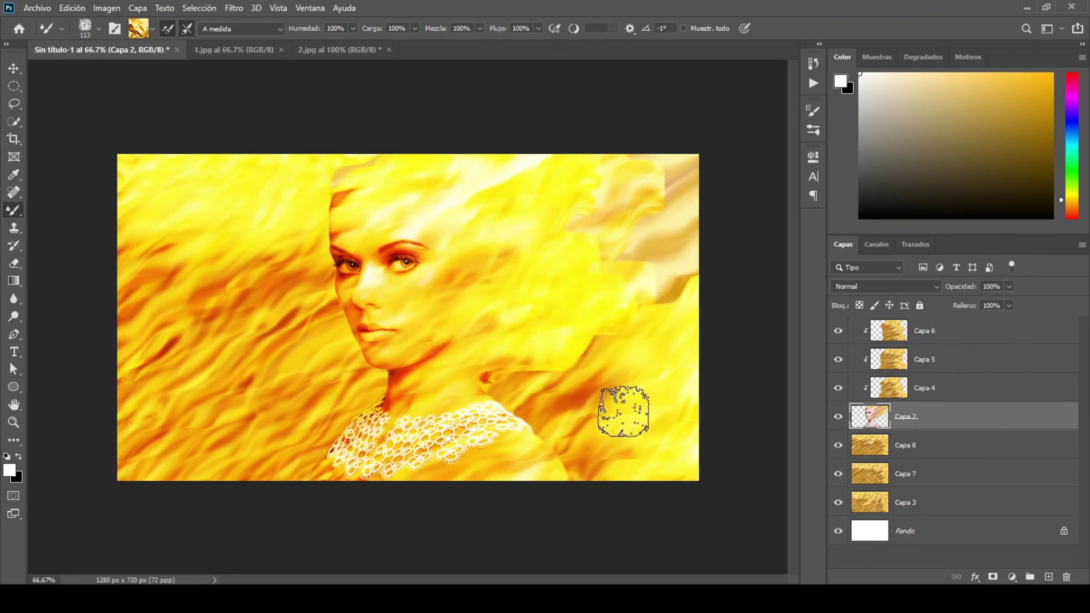
{"action": "mouse_move", "coordinate": [494, 385]}
{"action": "left_mouse_down"}
{"action": "mouse_move", "coordinate": [612, 352]}
{"action": "mouse_move", "coordinate": [688, 292]}
{"action": "left_mouse_up"}
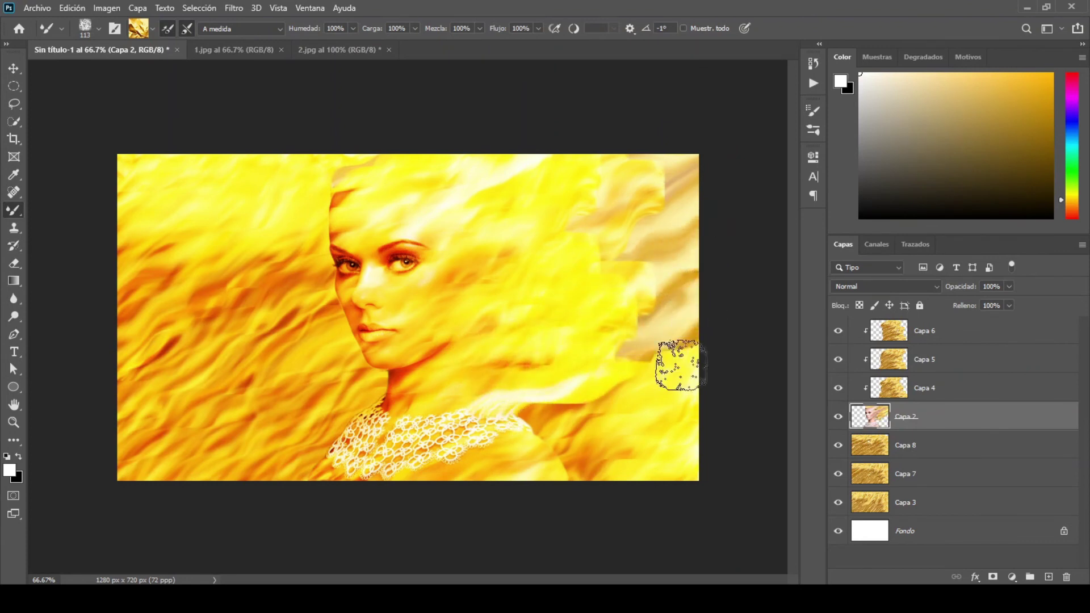
{"action": "mouse_move", "coordinate": [535, 433]}
{"action": "left_mouse_down"}
{"action": "mouse_move", "coordinate": [665, 391]}
{"action": "mouse_move", "coordinate": [693, 365]}
{"action": "left_mouse_up"}
{"action": "mouse_move", "coordinate": [523, 487]}
{"action": "left_mouse_down"}
{"action": "mouse_move", "coordinate": [603, 464]}
{"action": "mouse_move", "coordinate": [702, 421]}
{"action": "left_mouse_up"}
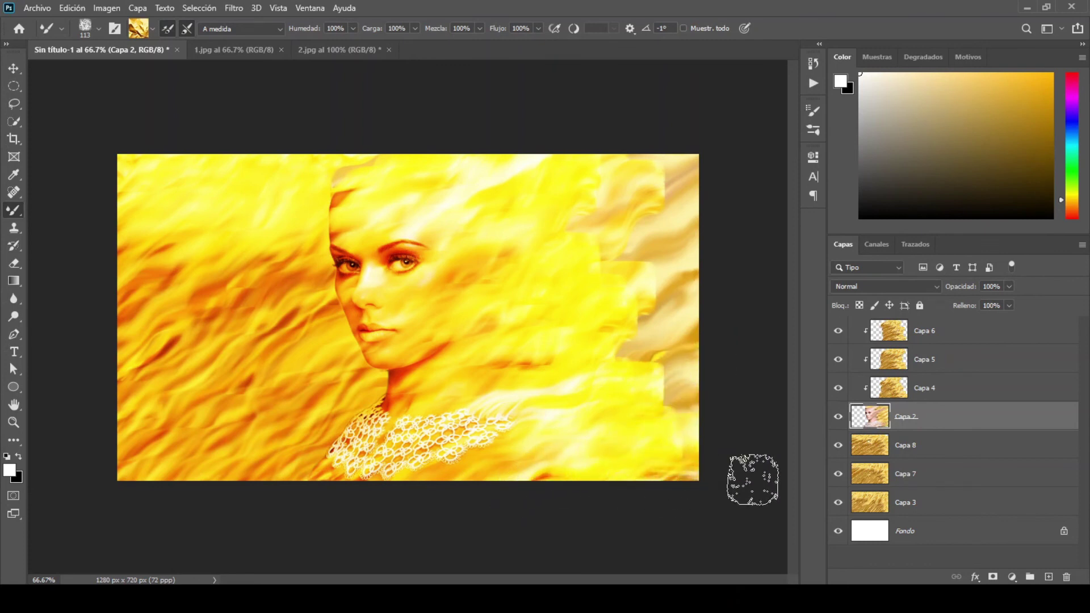
{"action": "mouse_move", "coordinate": [457, 450]}
{"action": "left_mouse_down"}
{"action": "mouse_move", "coordinate": [571, 435]}
{"action": "mouse_move", "coordinate": [520, 433]}
{"action": "mouse_move", "coordinate": [619, 419]}
{"action": "left_mouse_up"}
Step: Paint gold strokes on the clipped layers Capa 6, Capa 5 and Capa 4 over the extended area reaching the picture's right edge
{"action": "left_click", "coordinate": [965, 328]}
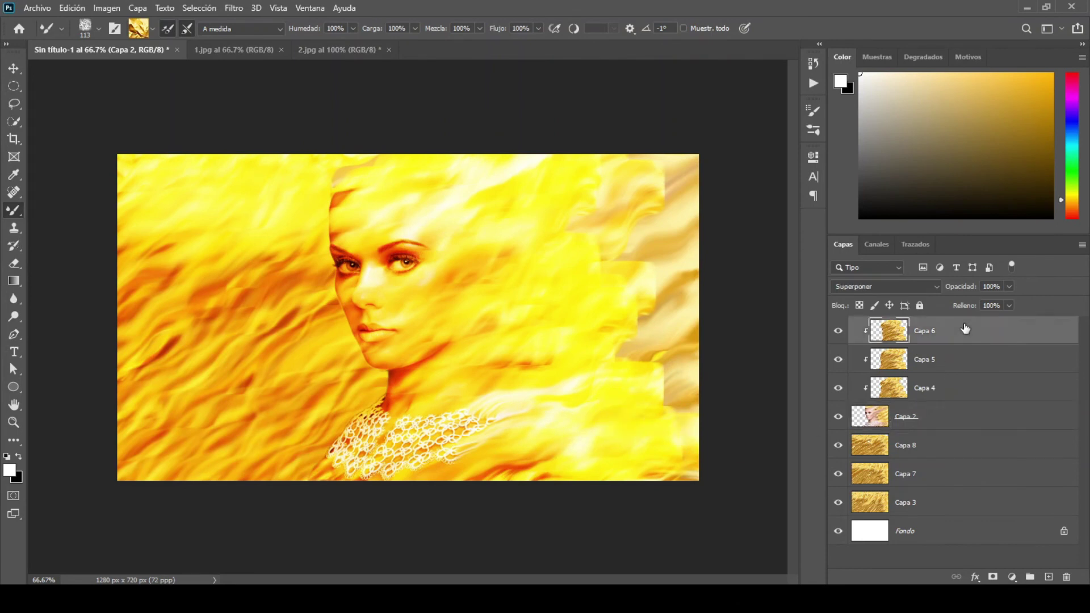
{"action": "mouse_move", "coordinate": [689, 284]}
{"action": "left_mouse_down"}
{"action": "mouse_move", "coordinate": [572, 229]}
{"action": "mouse_move", "coordinate": [639, 174]}
{"action": "mouse_move", "coordinate": [691, 155]}
{"action": "mouse_move", "coordinate": [590, 301]}
{"action": "mouse_move", "coordinate": [597, 257]}
{"action": "mouse_move", "coordinate": [687, 197]}
{"action": "mouse_move", "coordinate": [621, 305]}
{"action": "mouse_move", "coordinate": [580, 284]}
{"action": "mouse_move", "coordinate": [652, 232]}
{"action": "mouse_move", "coordinate": [698, 232]}
{"action": "mouse_move", "coordinate": [687, 274]}
{"action": "mouse_move", "coordinate": [702, 307]}
{"action": "mouse_move", "coordinate": [642, 349]}
{"action": "mouse_move", "coordinate": [714, 314]}
{"action": "mouse_move", "coordinate": [701, 378]}
{"action": "mouse_move", "coordinate": [639, 403]}
{"action": "mouse_move", "coordinate": [701, 360]}
{"action": "mouse_move", "coordinate": [721, 424]}
{"action": "mouse_move", "coordinate": [672, 431]}
{"action": "mouse_move", "coordinate": [727, 395]}
{"action": "left_mouse_up"}
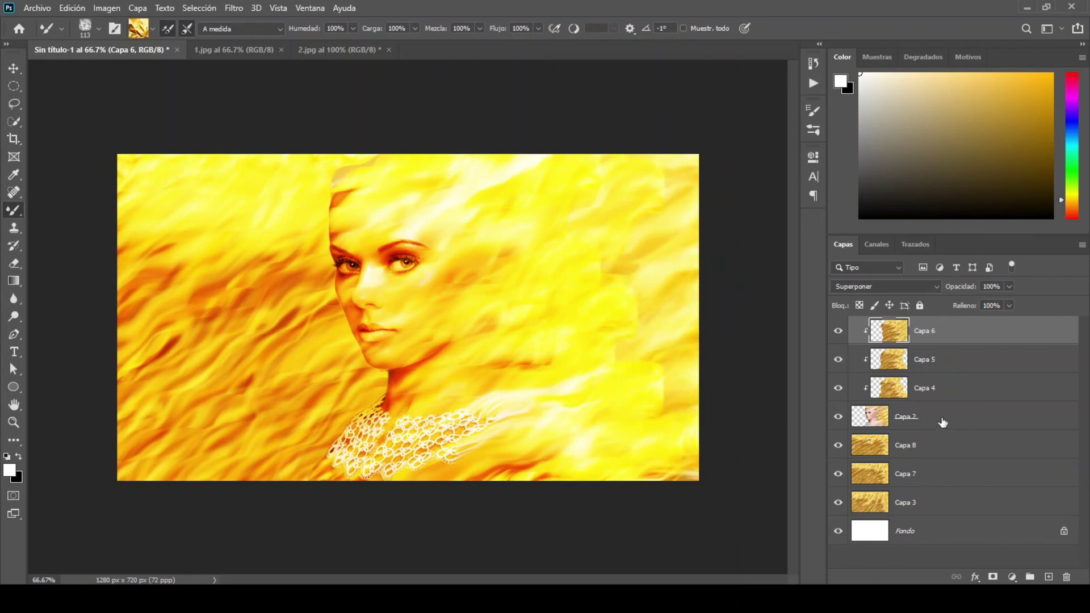
{"action": "left_click", "coordinate": [948, 359]}
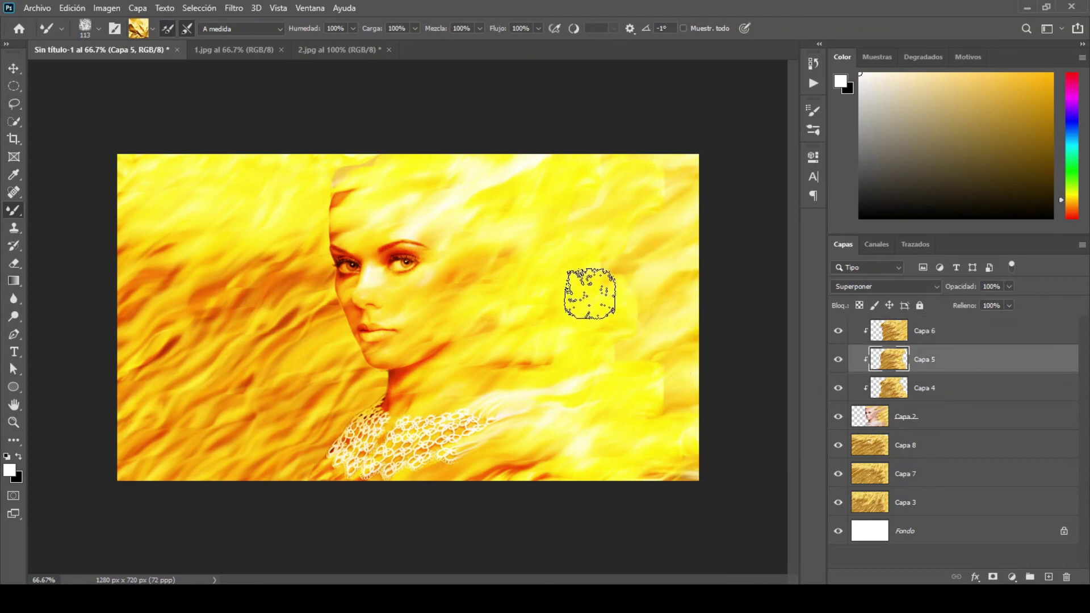
{"action": "mouse_move", "coordinate": [678, 224]}
{"action": "left_mouse_down"}
{"action": "mouse_move", "coordinate": [578, 366]}
{"action": "mouse_move", "coordinate": [648, 383]}
{"action": "mouse_move", "coordinate": [694, 351]}
{"action": "mouse_move", "coordinate": [650, 430]}
{"action": "left_mouse_up"}
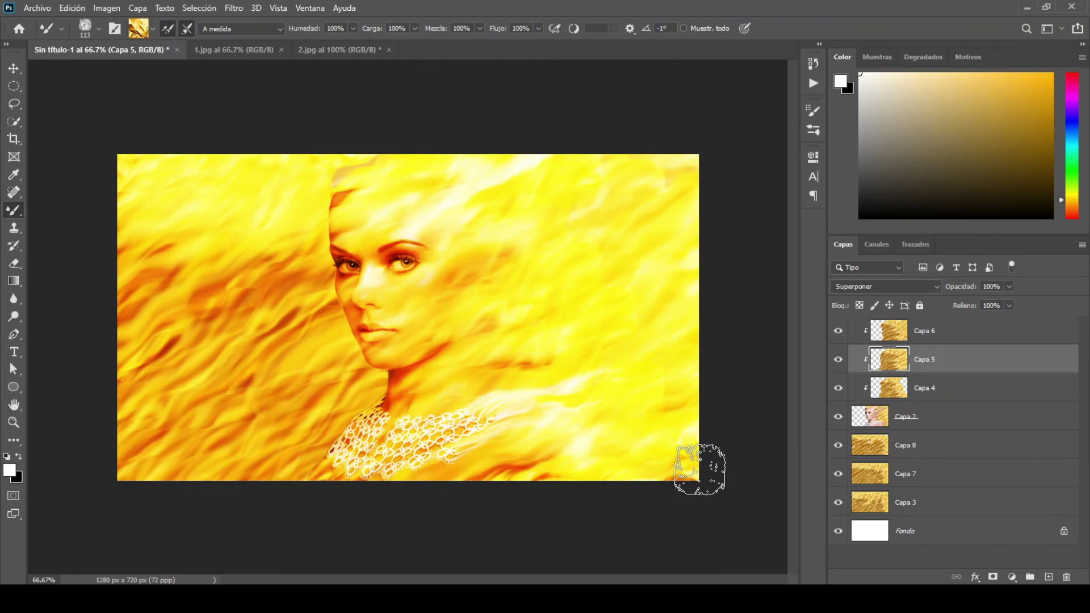
{"action": "left_click", "coordinate": [966, 394]}
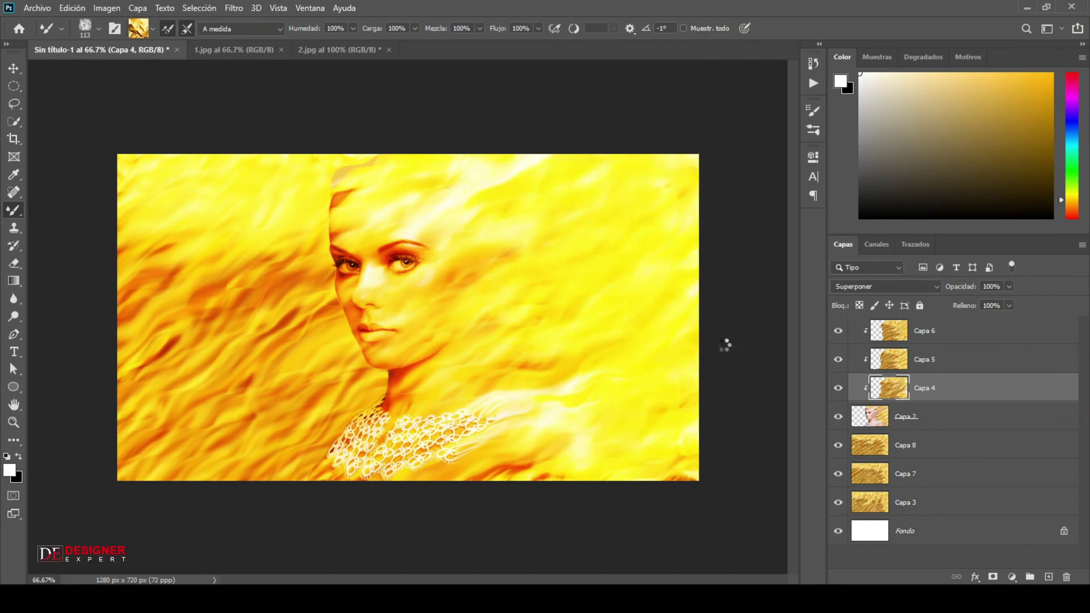
{"action": "left_click_drag", "start_coordinate": [567, 193], "coordinate": [580, 203]}
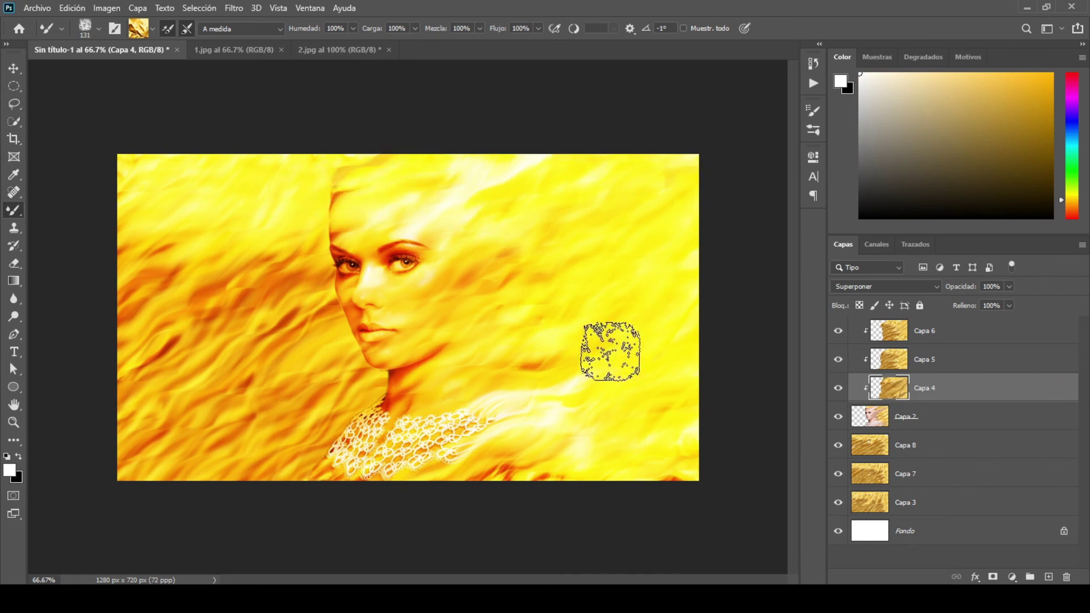
Step: Erase the hard edge above the woman's forehead on Capa 2 with a soft Eraser, enlarging it from 49 to 127 px
{"action": "left_click", "coordinate": [932, 418]}
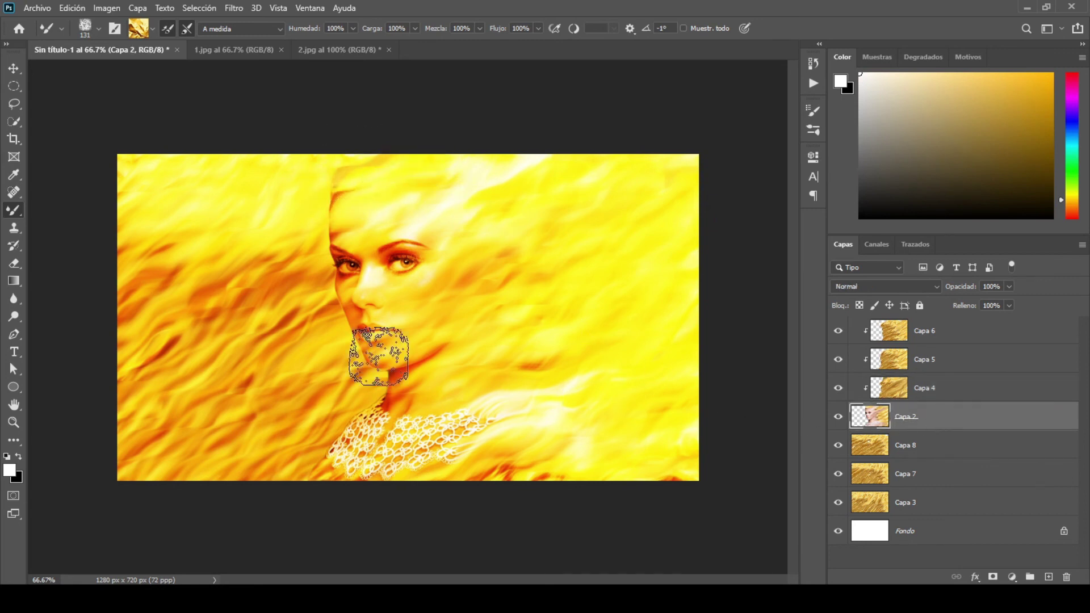
{"action": "left_click", "coordinate": [19, 264]}
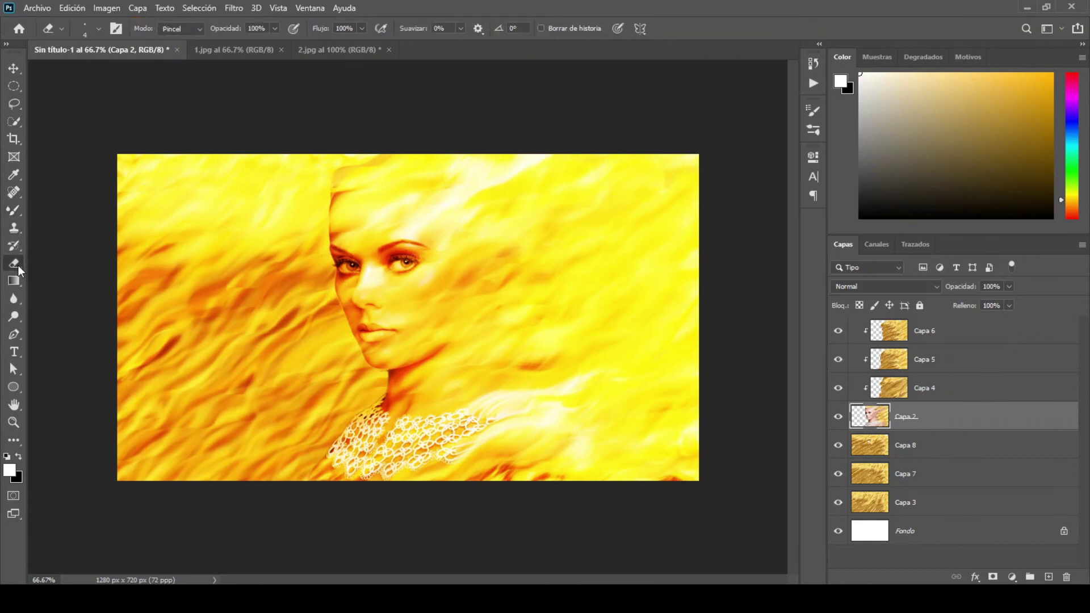
{"action": "left_click", "coordinate": [100, 27]}
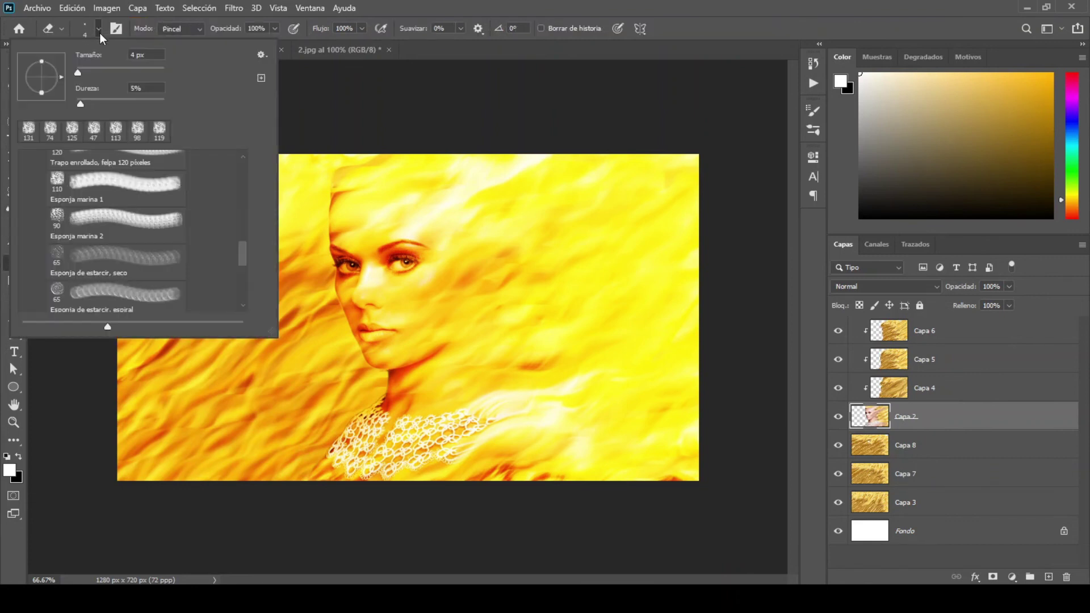
{"action": "left_click_drag", "start_coordinate": [80, 74], "coordinate": [97, 74]}
{"action": "left_click", "coordinate": [436, 9]}
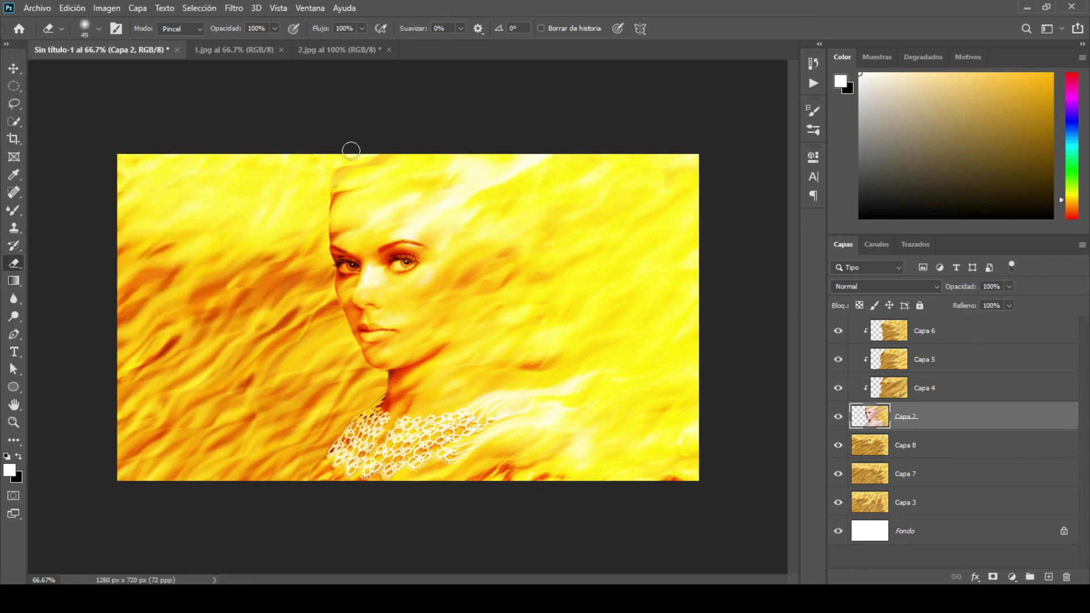
{"action": "left_click_drag", "start_coordinate": [334, 168], "coordinate": [350, 169]}
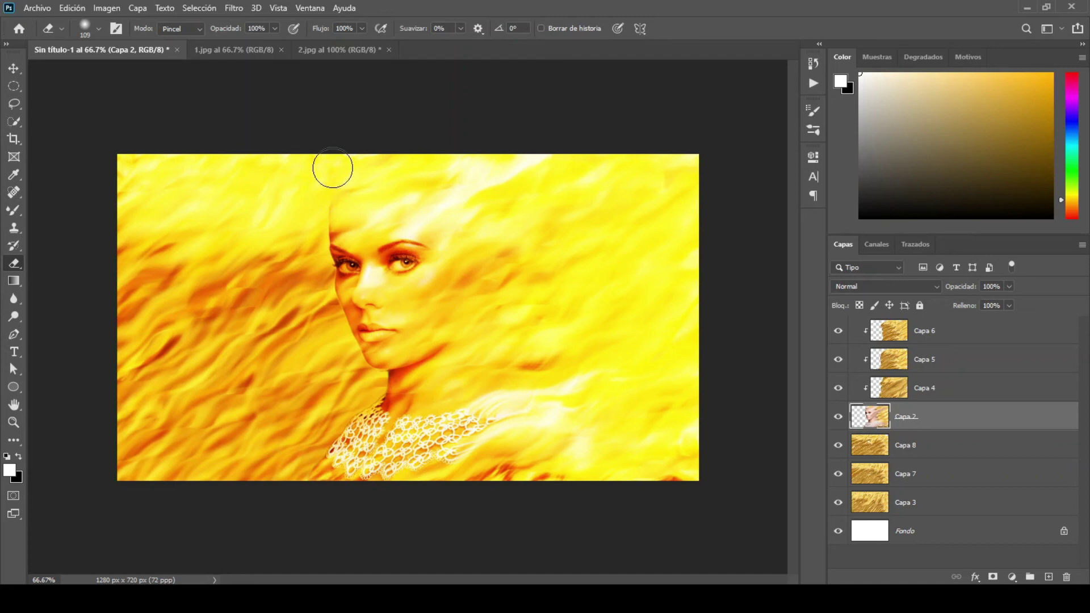
{"action": "left_click_drag", "start_coordinate": [319, 190], "coordinate": [328, 182]}
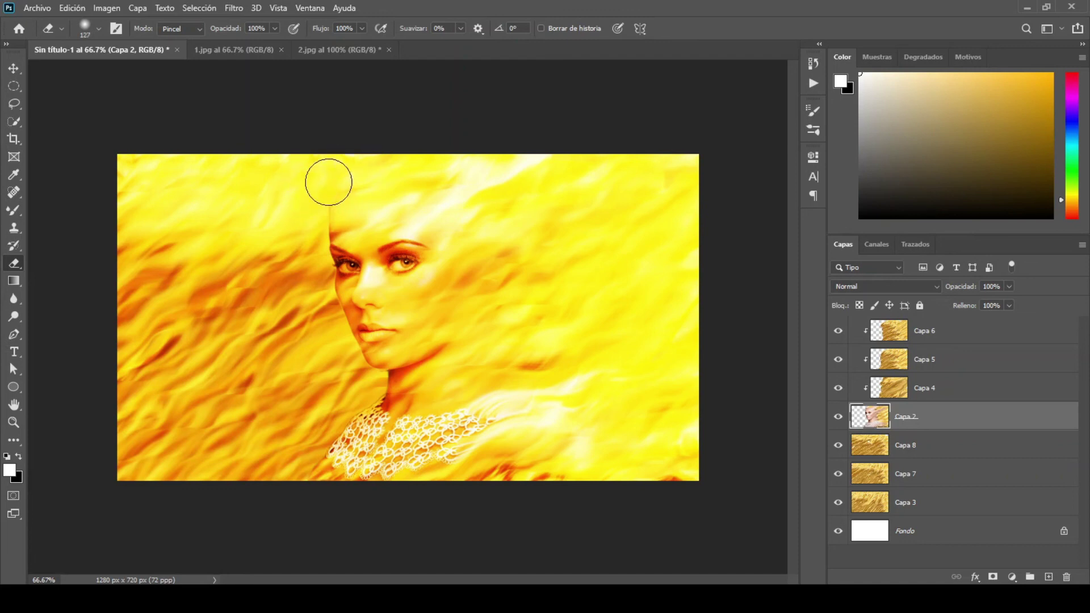